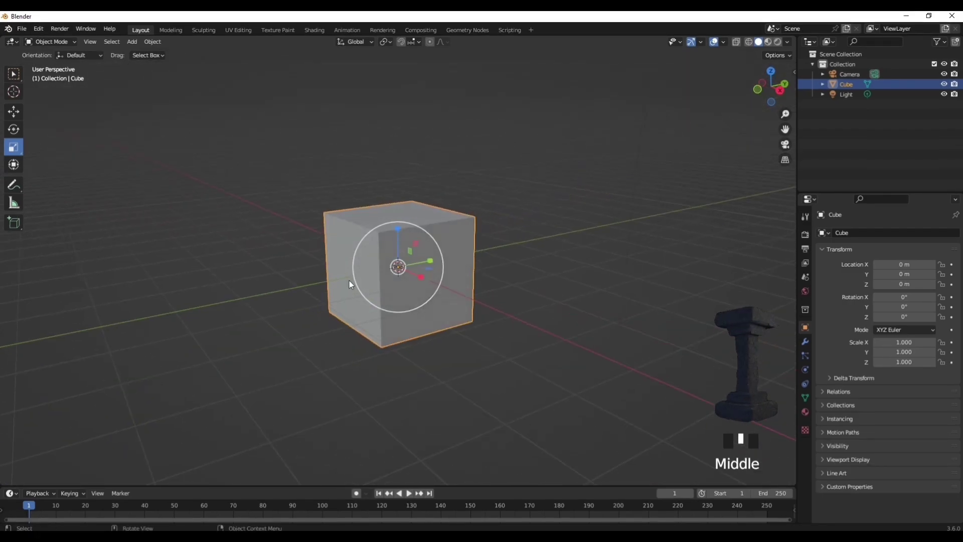
Raise the cube about 0.95 m along the Z axis.
{"action": "key", "text": "g"}
{"action": "key", "text": "z"}
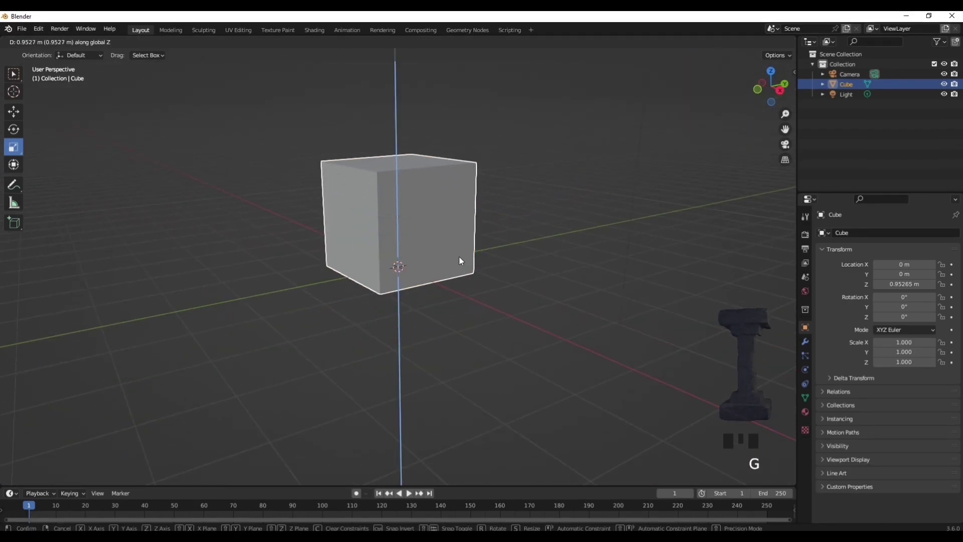
{"action": "left_click", "coordinate": [449, 247]}
{"action": "scroll", "coordinate": [447, 245], "scroll_direction": "down", "scroll_amount": 2}
Enter Edit Mode with face selection and lower the cube's top face along Z to form a flat base slab.
{"action": "key", "text": "Tab"}
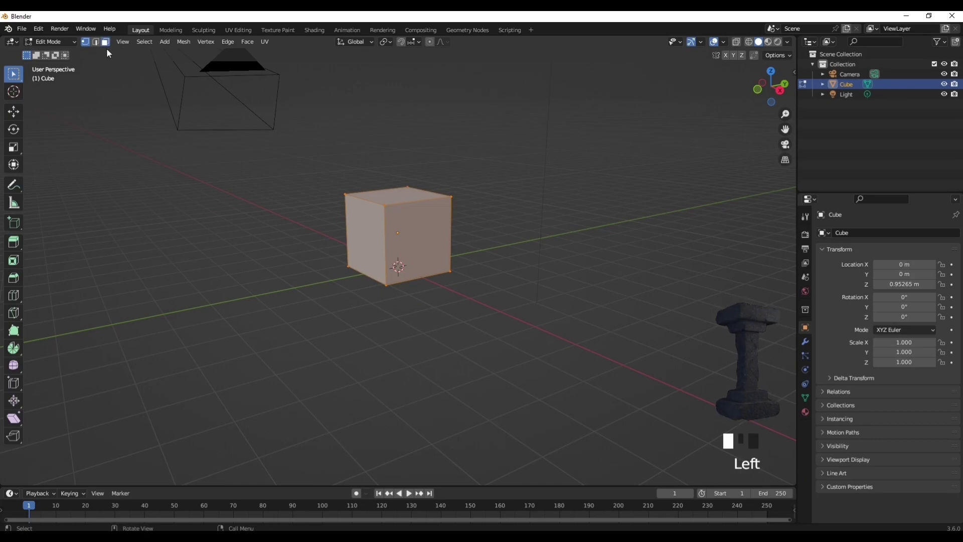
{"action": "scroll", "coordinate": [479, 279], "scroll_direction": "up", "scroll_amount": 2}
{"action": "middle_click_drag", "start_coordinate": [479, 279], "coordinate": [479, 288]}
{"action": "left_click", "coordinate": [416, 175]}
{"action": "key", "text": "g"}
{"action": "key", "text": "z"}
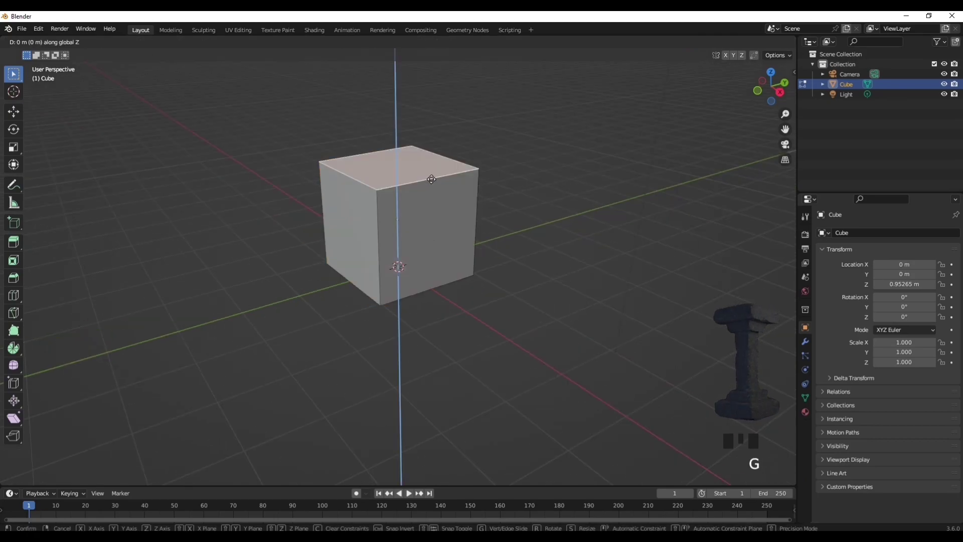
{"action": "left_click", "coordinate": [513, 330]}
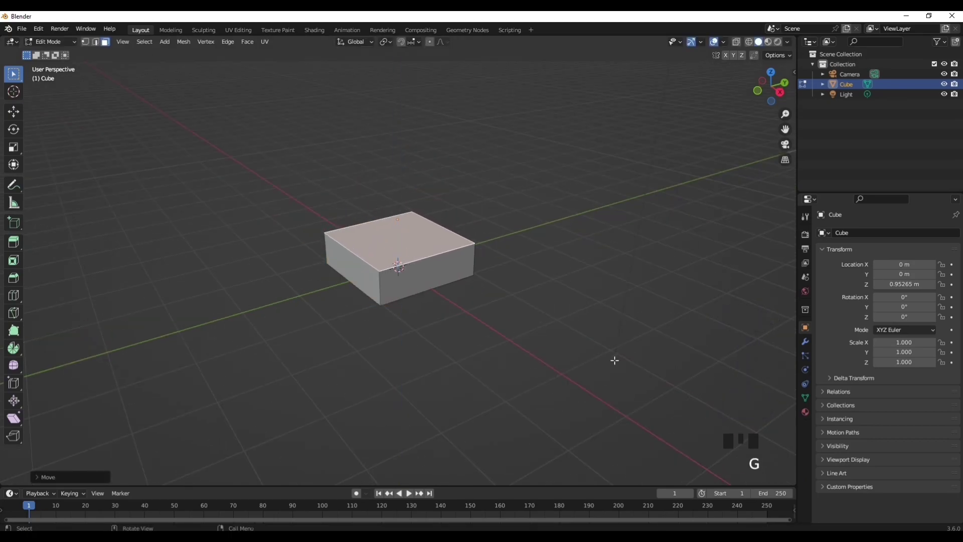
Inset the slab's top face and extrude it upward into a smaller second tier.
{"action": "key", "text": "i"}
{"action": "left_click", "coordinate": [599, 349]}
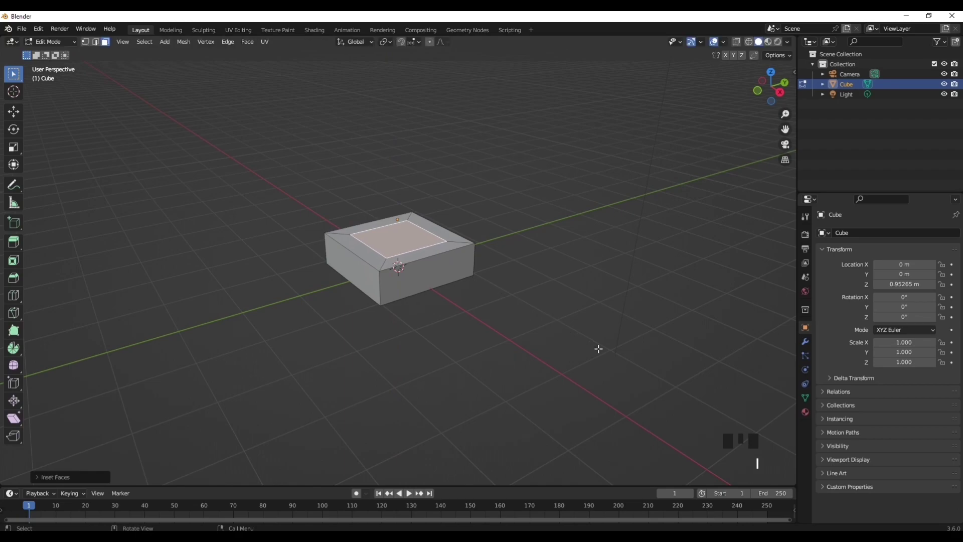
{"action": "key", "text": "e"}
{"action": "left_click", "coordinate": [551, 323]}
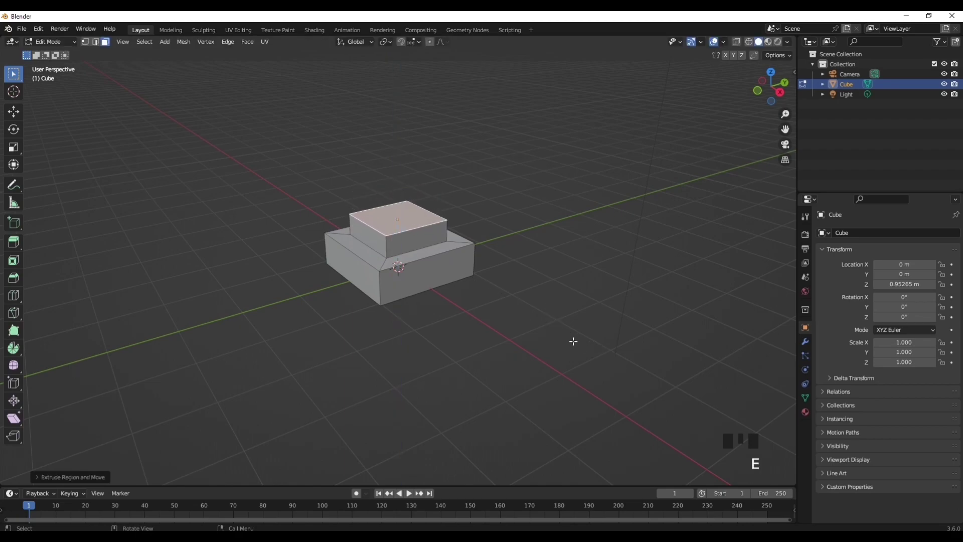
Inset the second tier's top face, extrude it about 2 m into a square shaft, and adjust the position of its end face.
{"action": "key", "text": "i"}
{"action": "left_click", "coordinate": [561, 331]}
{"action": "key", "text": "e"}
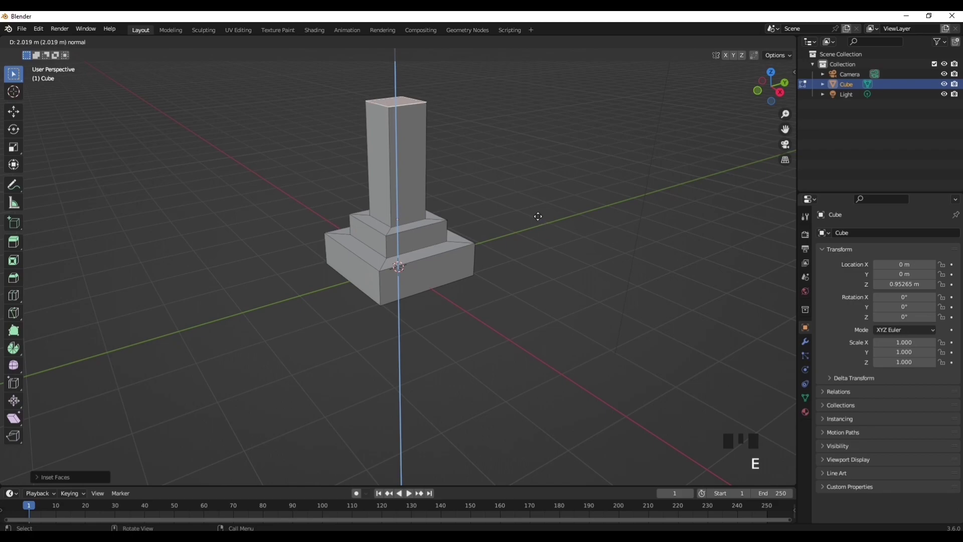
{"action": "left_click", "coordinate": [538, 216]}
{"action": "scroll", "coordinate": [534, 223], "scroll_direction": "down", "scroll_amount": 3}
{"action": "middle_click_drag", "start_coordinate": [531, 230], "coordinate": [472, 242]}
{"action": "scroll", "coordinate": [526, 229], "scroll_direction": "up", "scroll_amount": 1}
{"action": "key", "text": "g"}
{"action": "left_click", "coordinate": [518, 212]}
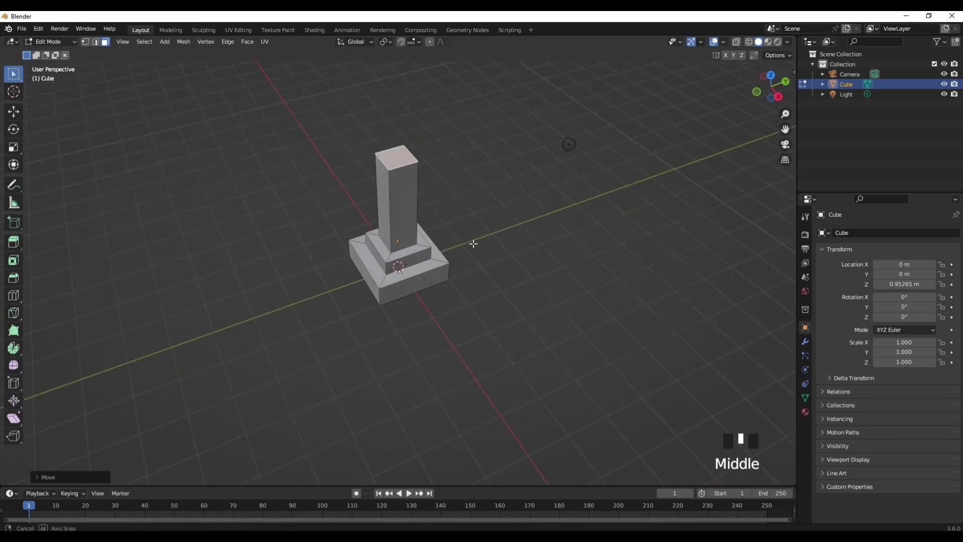
Extrude the shaft's top face, scale it outward, and extrude it upward to form the capital's lower tier.
{"action": "key", "text": "e"}
{"action": "left_click", "coordinate": [491, 228]}
{"action": "key", "text": "s"}
{"action": "left_click", "coordinate": [551, 286]}
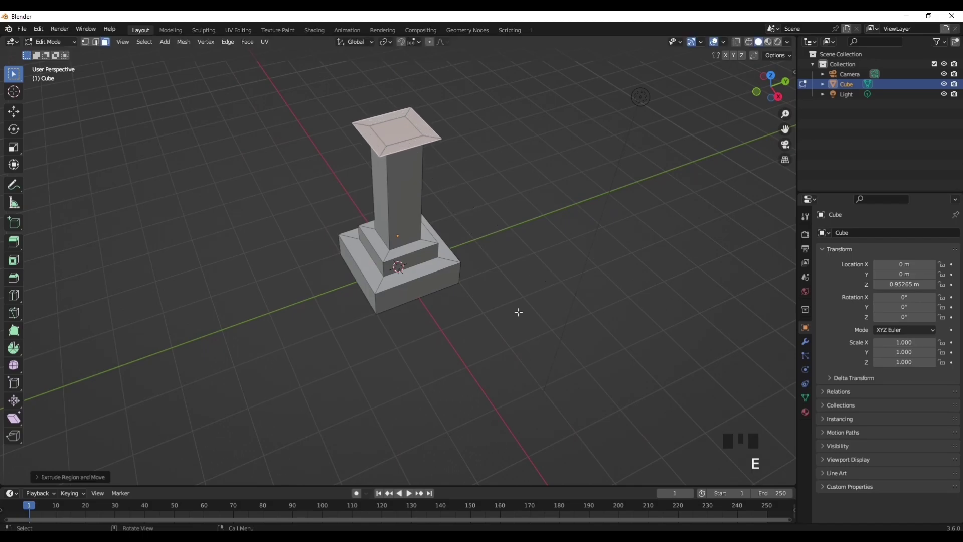
{"action": "middle_click_drag", "start_coordinate": [518, 312], "coordinate": [527, 280]}
{"action": "key", "text": "e"}
{"action": "left_click", "coordinate": [524, 261]}
Extrude and widen the capital's top face into an overhang, and extrude it upward into a thick upper slab.
{"action": "key", "text": "e"}
{"action": "key", "text": "s"}
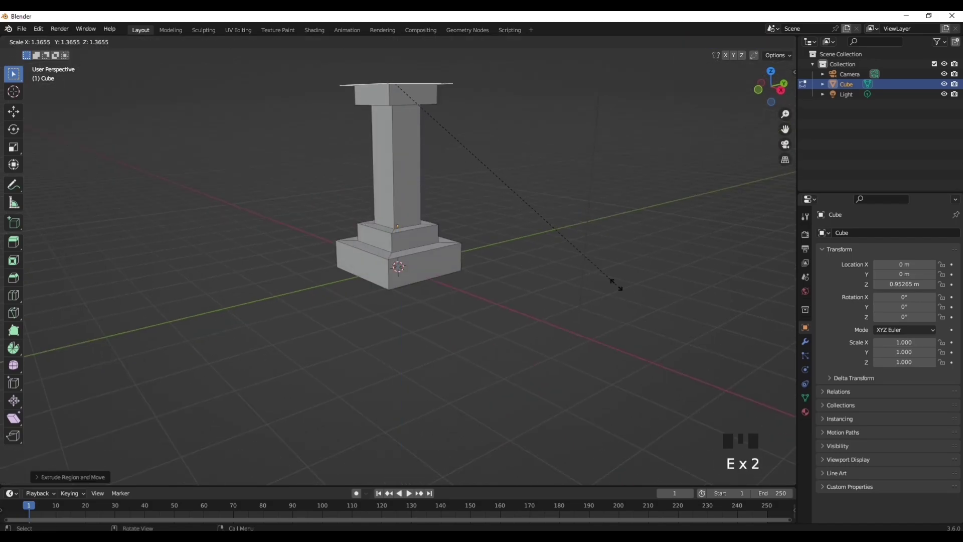
{"action": "left_click", "coordinate": [618, 286]}
{"action": "middle_click_drag", "start_coordinate": [612, 293], "coordinate": [556, 358]}
{"action": "scroll", "coordinate": [551, 265], "scroll_direction": "up", "scroll_amount": 2}
{"action": "key", "text": "s"}
{"action": "left_click", "coordinate": [525, 291]}
{"action": "middle_click_drag", "start_coordinate": [525, 291], "coordinate": [498, 197]}
{"action": "scroll", "coordinate": [498, 198], "scroll_direction": "down", "scroll_amount": 5}
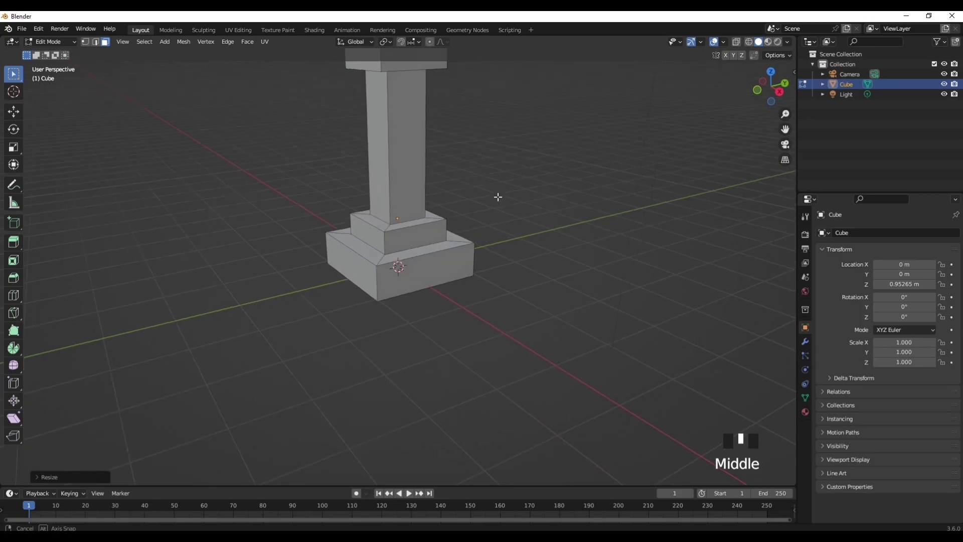
{"action": "key", "text": "e"}
{"action": "left_click", "coordinate": [514, 249]}
Return to Object Mode and frame the selected pillar in the viewport.
{"action": "key", "text": "Tab"}
{"action": "mouse_move", "coordinate": [490, 301]}
{"action": "middle_mouse_down"}
{"action": "mouse_move", "coordinate": [543, 299]}
{"action": "mouse_move", "coordinate": [490, 301]}
{"action": "middle_mouse_up"}
{"action": "left_click", "coordinate": [490, 301]}
{"action": "scroll", "coordinate": [399, 274], "scroll_direction": "up", "scroll_amount": 3}
{"action": "left_click", "coordinate": [399, 274]}
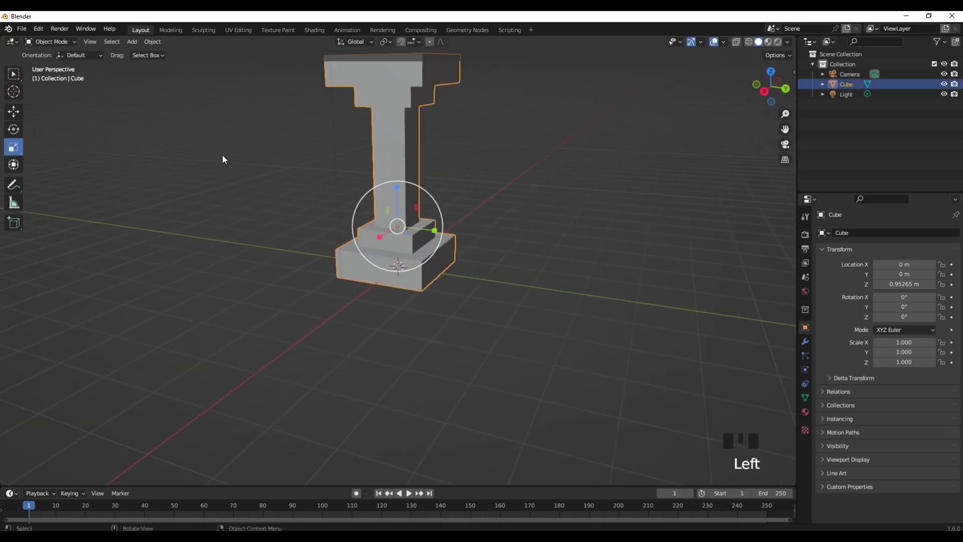
{"action": "left_click", "coordinate": [84, 41]}
{"action": "left_click", "coordinate": [115, 95]}
{"action": "middle_click_drag", "start_coordinate": [379, 286], "coordinate": [489, 365]}
{"action": "scroll", "coordinate": [490, 365], "scroll_direction": "down", "scroll_amount": 4}
{"action": "scroll", "coordinate": [489, 365], "scroll_direction": "up", "scroll_amount": 3}
{"action": "middle_click_drag", "start_coordinate": [395, 300], "coordinate": [417, 320]}
{"action": "scroll", "coordinate": [417, 320], "scroll_direction": "up", "scroll_amount": 1}
{"action": "left_click", "coordinate": [417, 320]}
{"action": "middle_click_drag", "start_coordinate": [499, 297], "coordinate": [459, 278]}
{"action": "left_click", "coordinate": [459, 278]}
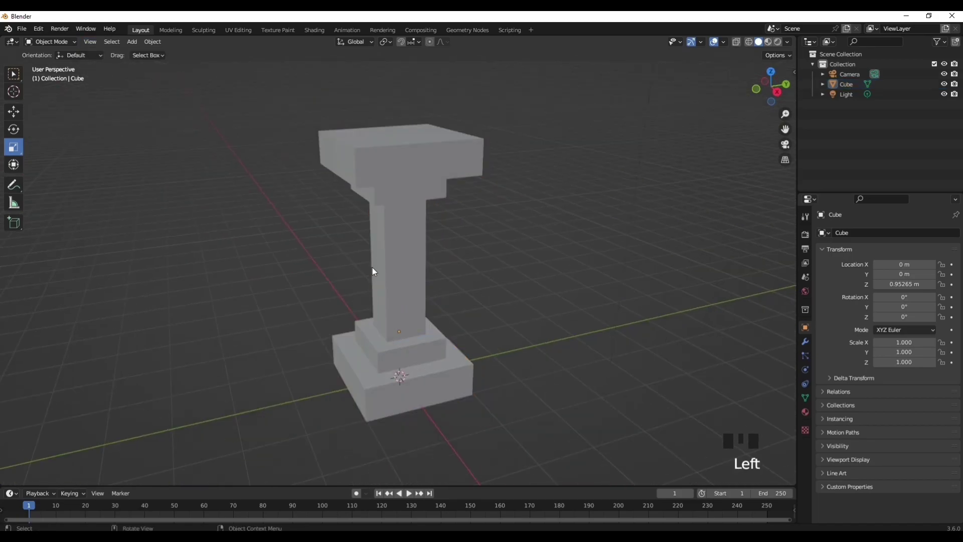
Select the pillar and switch to the Sculpting workspace.
{"action": "left_click", "coordinate": [399, 206]}
{"action": "left_click", "coordinate": [202, 29]}
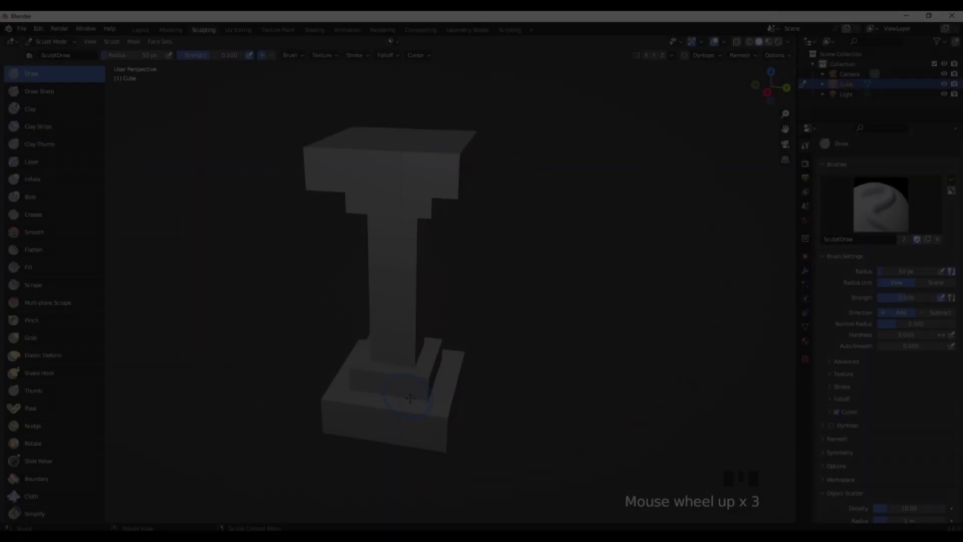
{"action": "scroll", "coordinate": [232, 104], "scroll_direction": "down", "scroll_amount": 1}
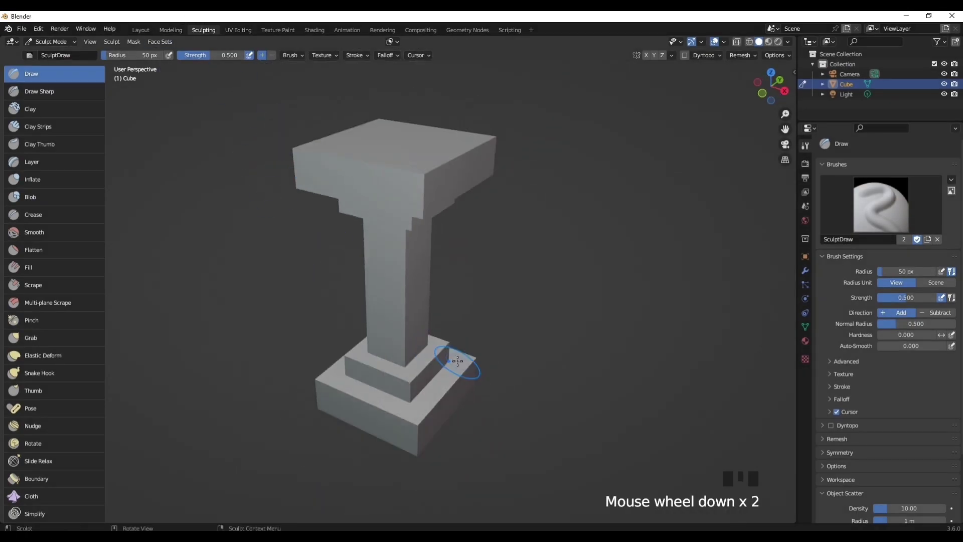
{"action": "middle_click_drag", "start_coordinate": [441, 355], "coordinate": [767, 397]}
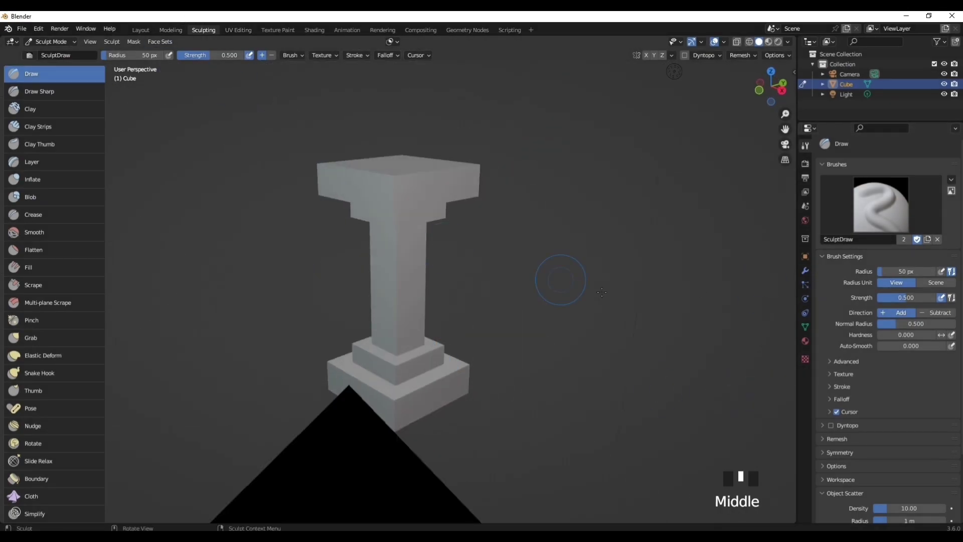
{"action": "middle_click_drag", "start_coordinate": [408, 277], "coordinate": [502, 271]}
Add a Simple Subdivision modifier with viewport and render levels of 6 to the pillar and apply it.
{"action": "left_click", "coordinate": [805, 270]}
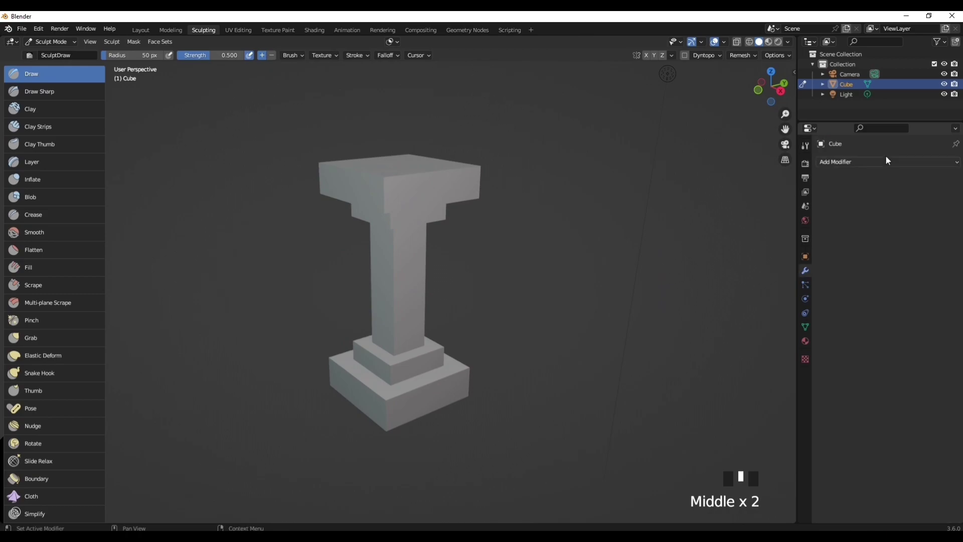
{"action": "left_click", "coordinate": [859, 161]}
{"action": "left_click", "coordinate": [750, 345]}
{"action": "left_click", "coordinate": [907, 206]}
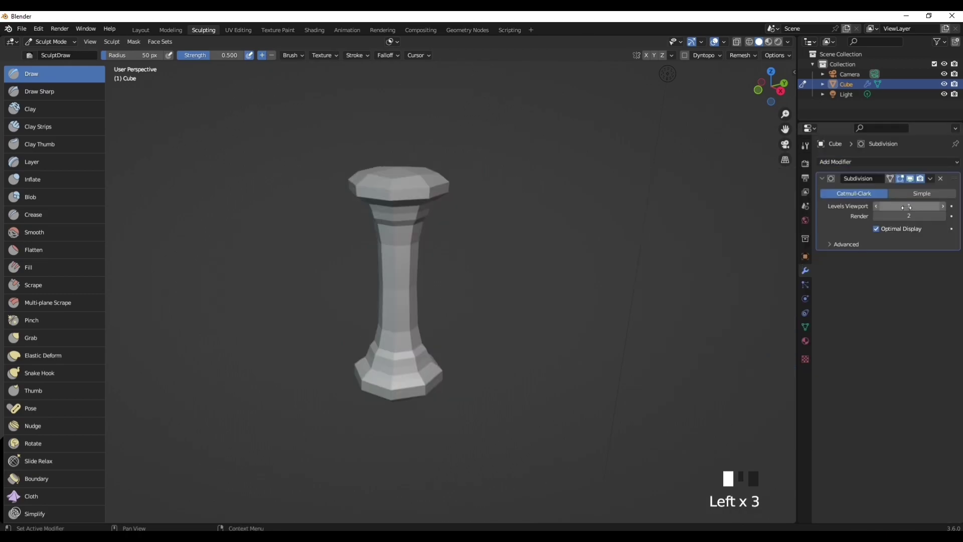
{"action": "left_click", "coordinate": [922, 193]}
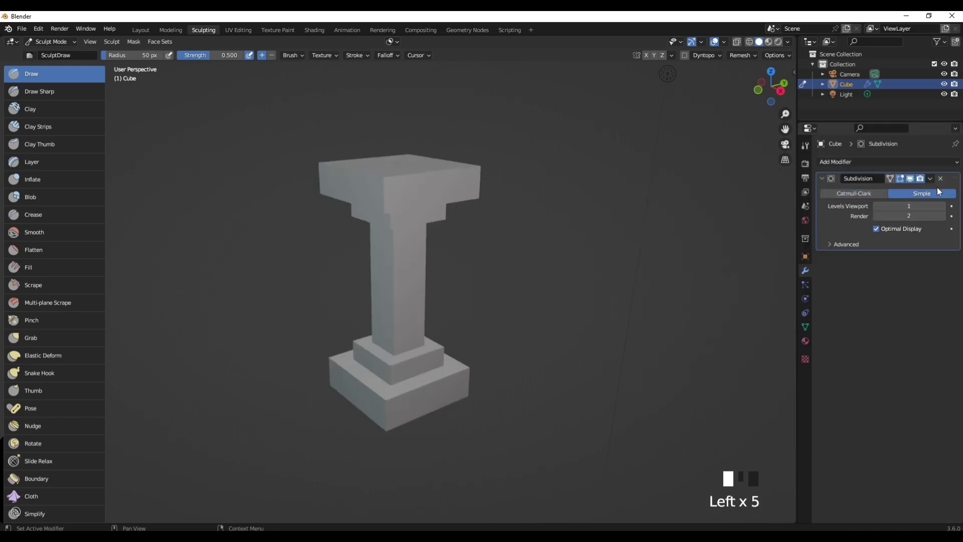
{"action": "left_click", "coordinate": [919, 212]}
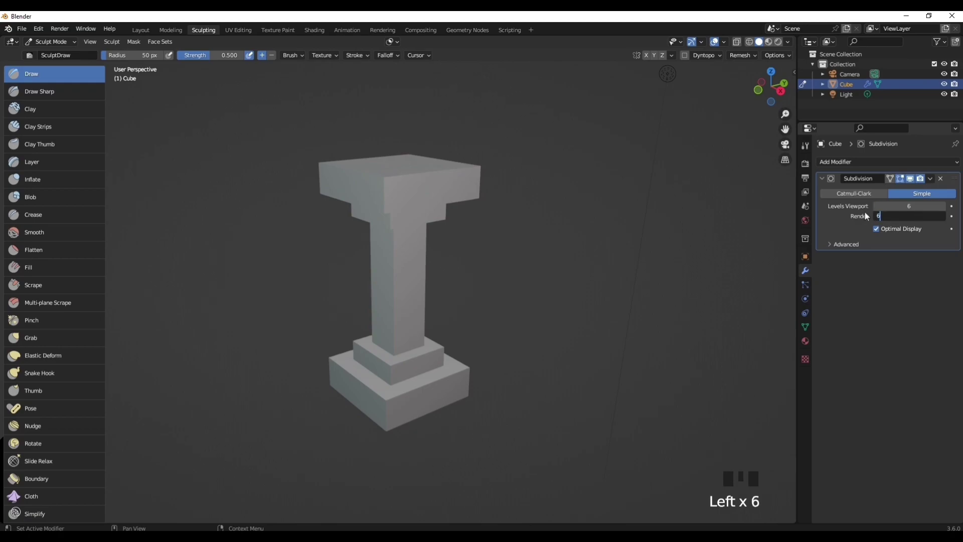
{"action": "key", "text": "Return"}
{"action": "left_click", "coordinate": [931, 178]}
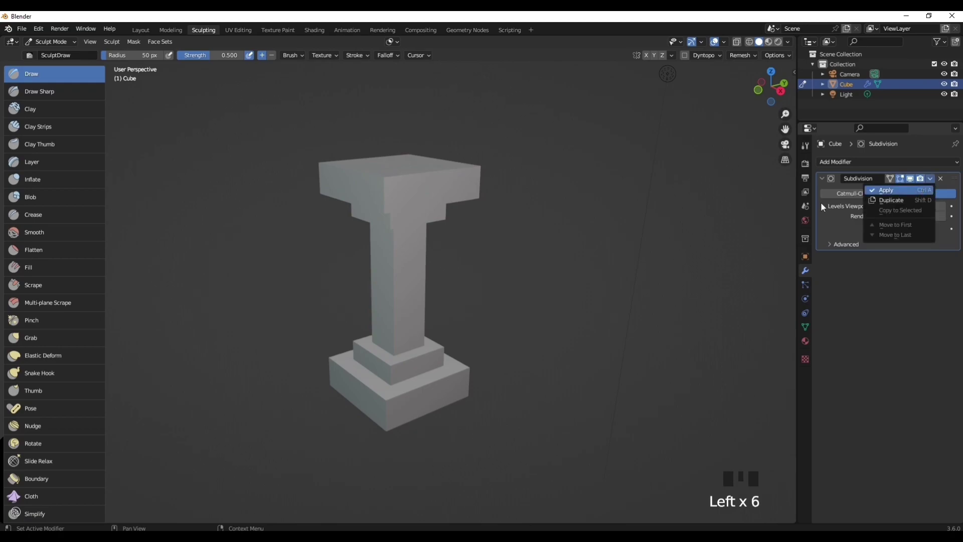
{"action": "left_click", "coordinate": [921, 189]}
Enable Dyntopo in the sculpting tool settings.
{"action": "left_click", "coordinate": [805, 146]}
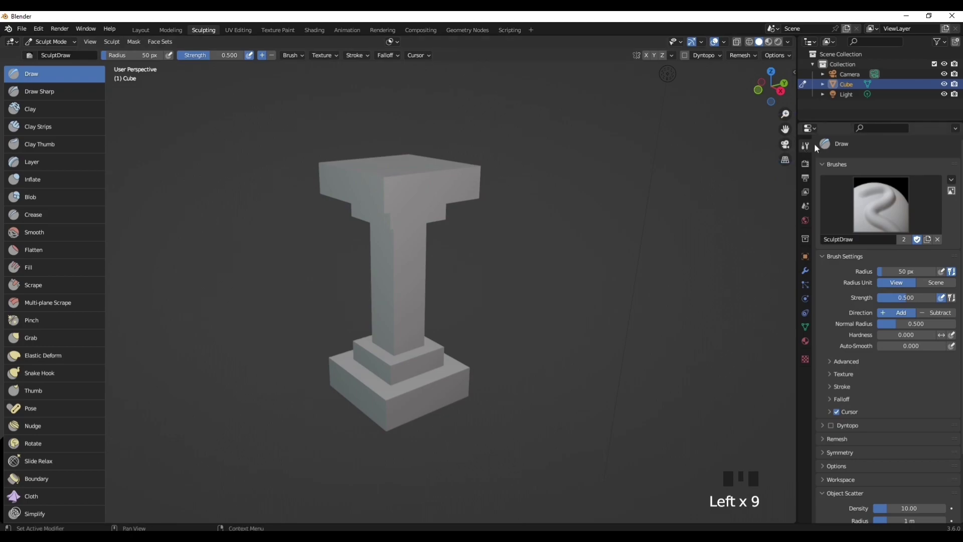
{"action": "scroll", "coordinate": [842, 424], "scroll_direction": "down", "scroll_amount": 2}
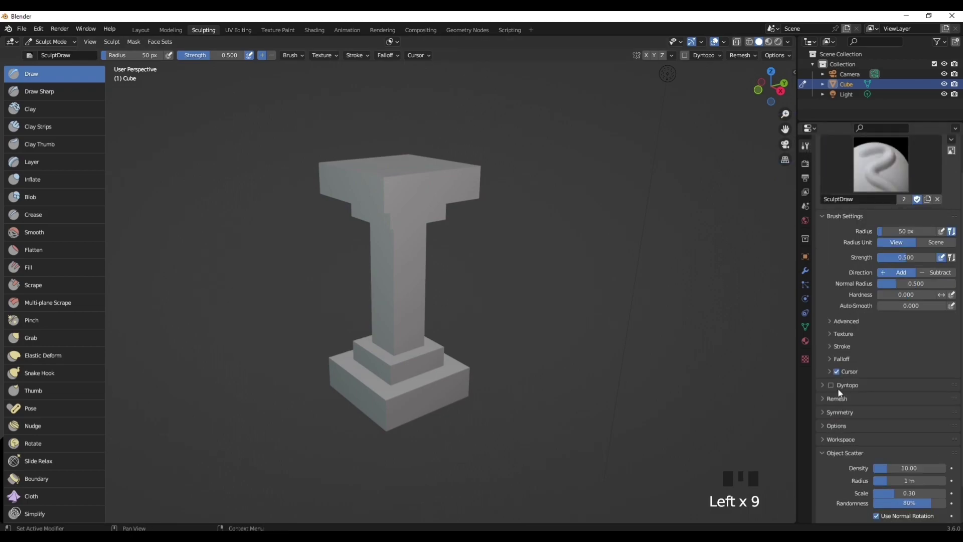
{"action": "left_click", "coordinate": [831, 384]}
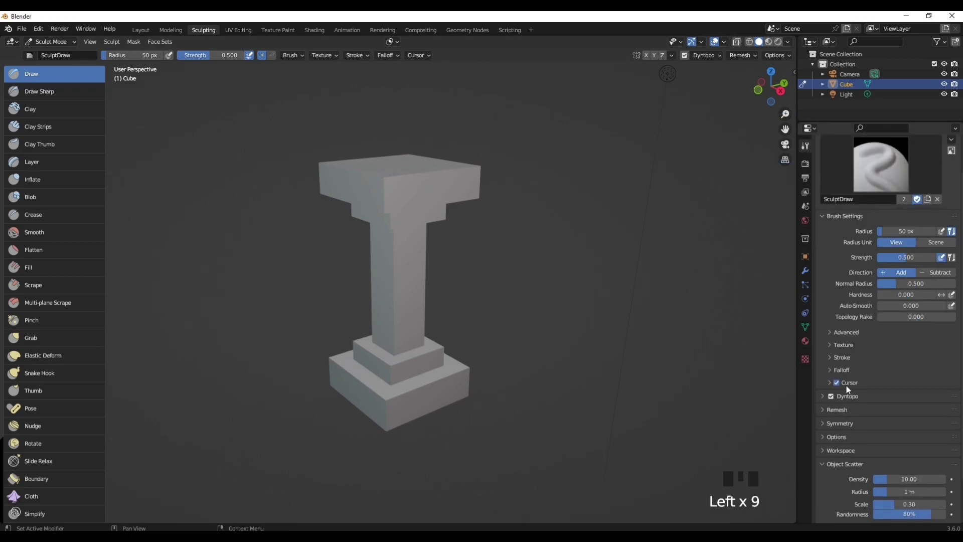
{"action": "left_click", "coordinate": [849, 395]}
{"action": "left_click", "coordinate": [849, 396]}
{"action": "left_click", "coordinate": [851, 396]}
{"action": "left_click", "coordinate": [854, 395]}
{"action": "scroll", "coordinate": [863, 327], "scroll_direction": "down", "scroll_amount": 3}
Set the Draw brush's falloff curve to Constant.
{"action": "left_click", "coordinate": [842, 319]}
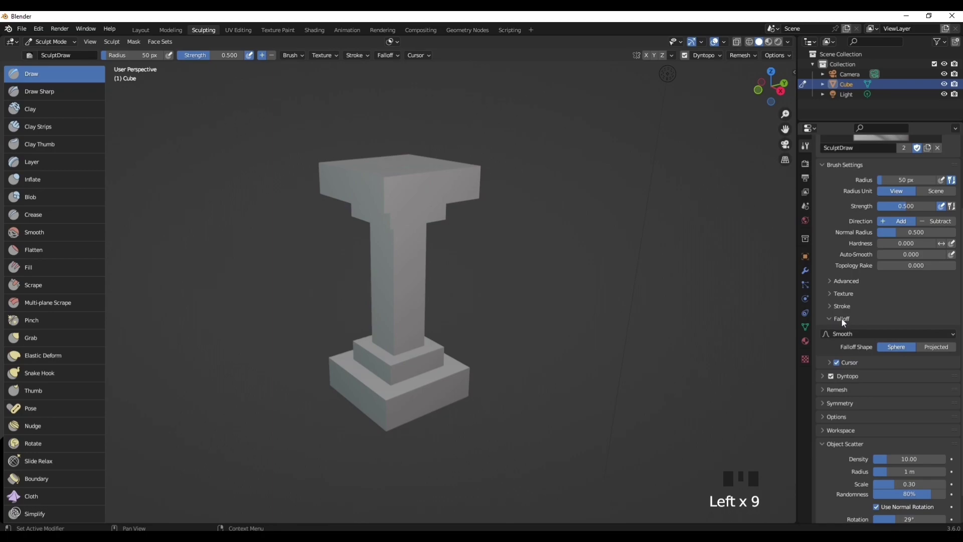
{"action": "left_click", "coordinate": [849, 335]}
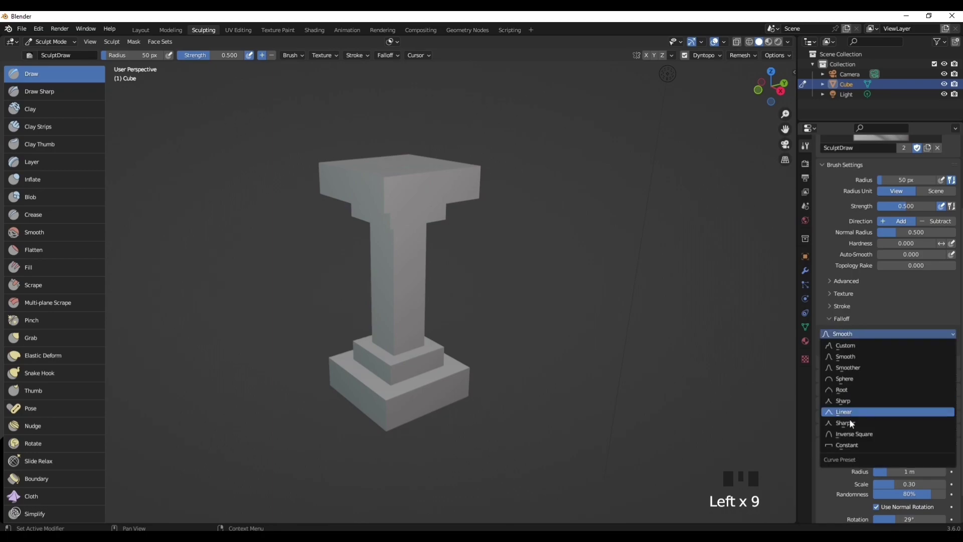
{"action": "left_click", "coordinate": [853, 445]}
{"action": "scroll", "coordinate": [425, 303], "scroll_direction": "up", "scroll_amount": 2}
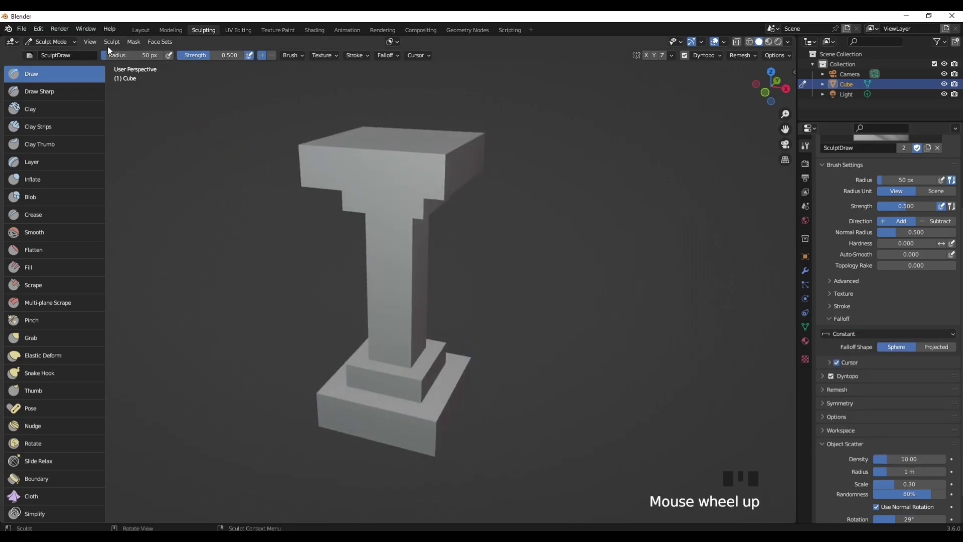
Try a Draw brush stroke across the pillar's base slab and undo it.
{"action": "left_click", "coordinate": [90, 42]}
{"action": "middle_click_drag", "start_coordinate": [447, 405], "coordinate": [400, 410]}
{"action": "left_click_drag", "start_coordinate": [400, 409], "coordinate": [476, 427]}
{"action": "key", "text": "ctrl+z"}
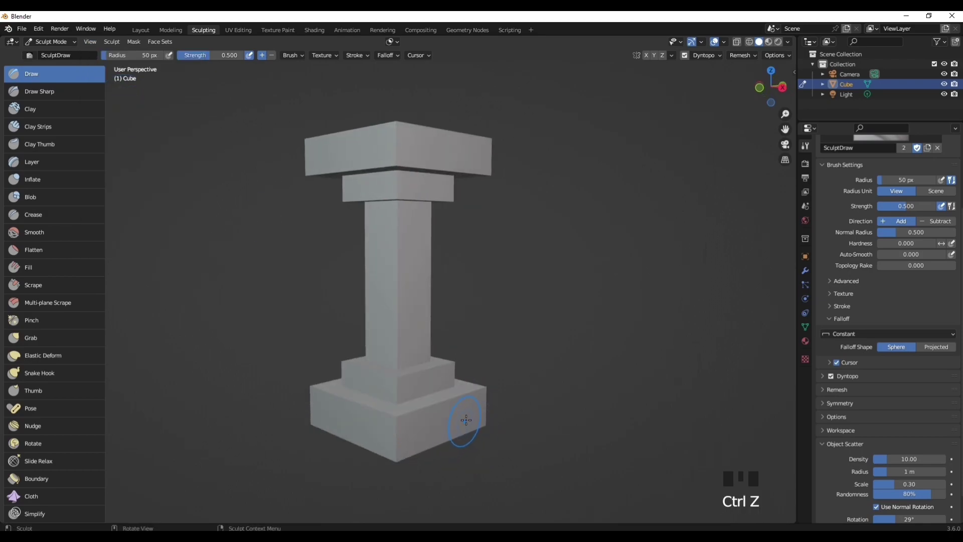
Choose the Scrape brush and set its strength to 1.000 and its radius to 8 px.
{"action": "left_click", "coordinate": [45, 286]}
{"action": "scroll", "coordinate": [337, 209], "scroll_direction": "up", "scroll_amount": 2}
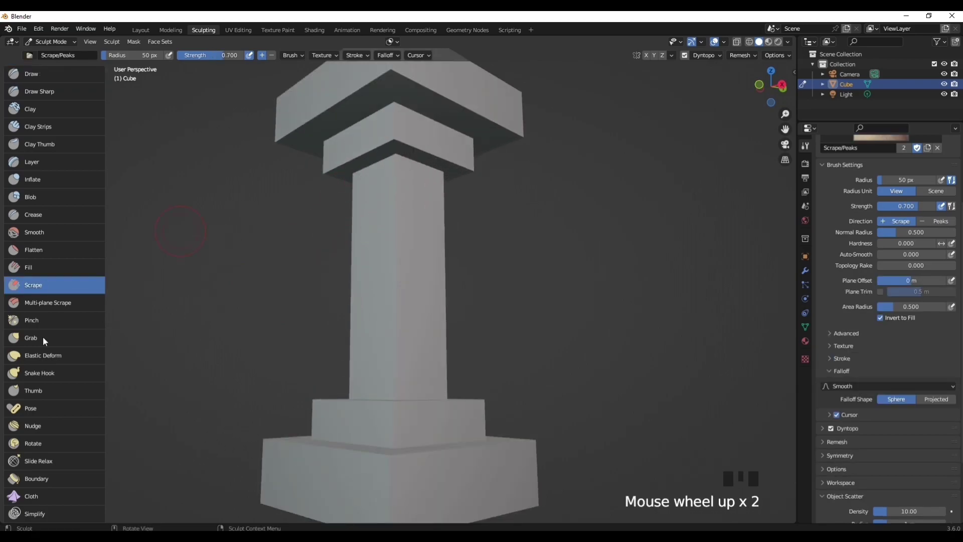
{"action": "left_click_drag", "start_coordinate": [221, 56], "coordinate": [248, 56]}
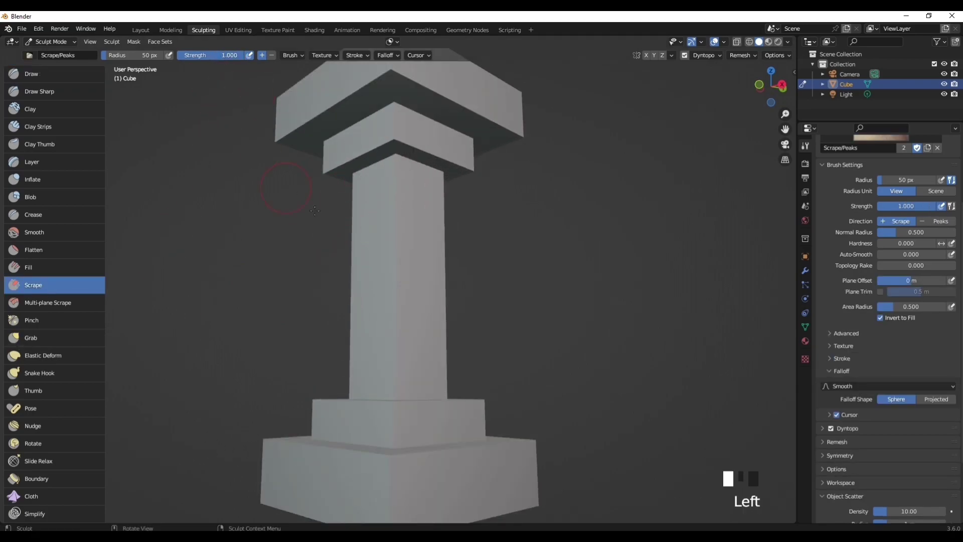
{"action": "key", "text": "f"}
{"action": "left_click", "coordinate": [356, 239]}
{"action": "key", "text": "f"}
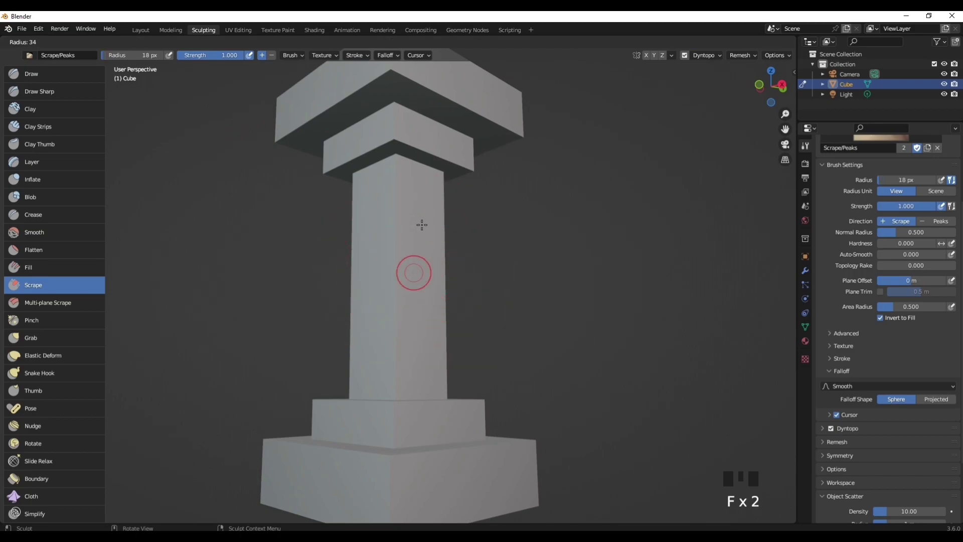
{"action": "left_click", "coordinate": [392, 176]}
Scrape chips into the corners of the capital's lower tier.
{"action": "left_click_drag", "start_coordinate": [391, 134], "coordinate": [396, 133]}
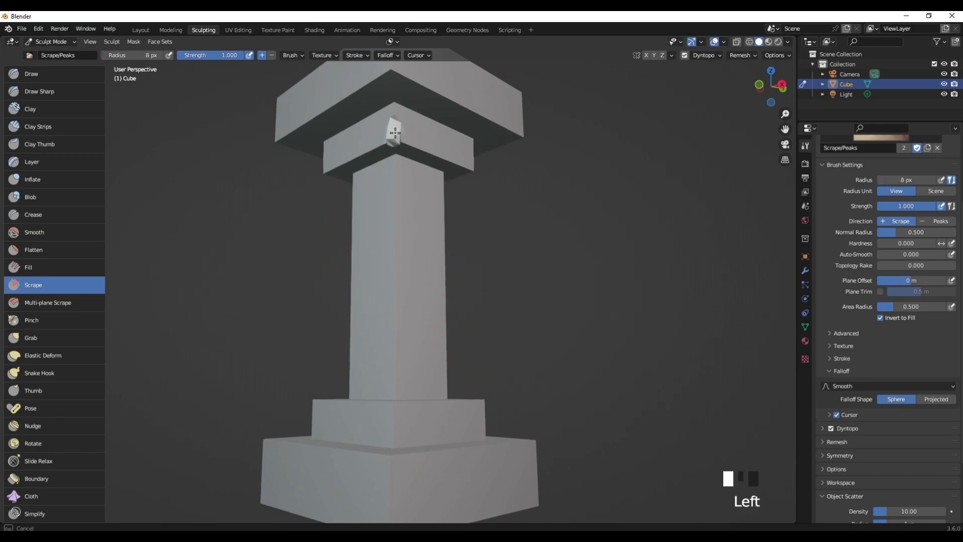
{"action": "mouse_move", "coordinate": [435, 185]}
{"action": "middle_mouse_down"}
{"action": "mouse_move", "coordinate": [369, 172]}
{"action": "mouse_move", "coordinate": [415, 146]}
{"action": "mouse_move", "coordinate": [382, 166]}
{"action": "mouse_move", "coordinate": [400, 165]}
{"action": "mouse_move", "coordinate": [391, 157]}
{"action": "mouse_move", "coordinate": [407, 146]}
{"action": "middle_mouse_up"}
{"action": "left_click", "coordinate": [414, 140]}
{"action": "left_click", "coordinate": [389, 143]}
{"action": "left_click", "coordinate": [409, 138]}
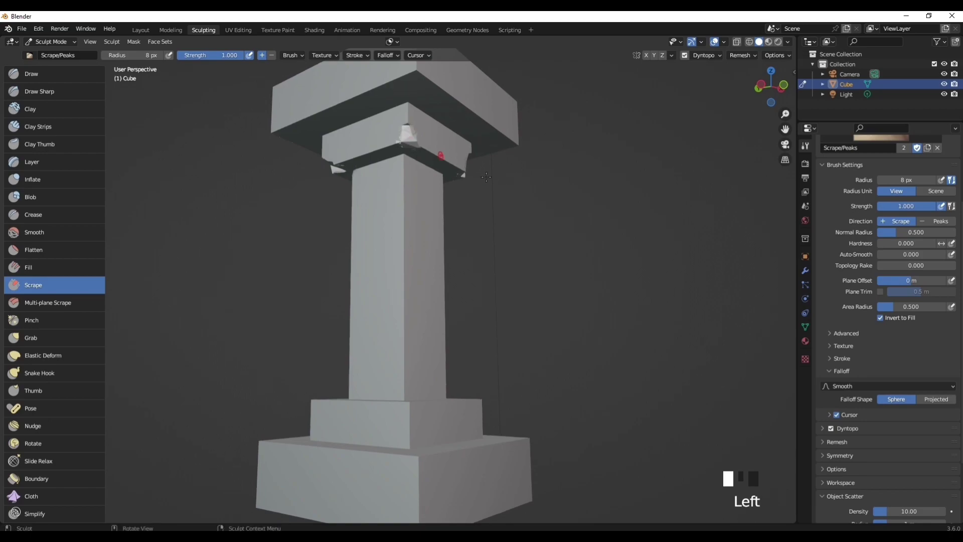
Scrape chips into the corners of the capital's top slab.
{"action": "middle_click_drag", "start_coordinate": [486, 177], "coordinate": [519, 112]}
{"action": "left_click", "coordinate": [388, 116]}
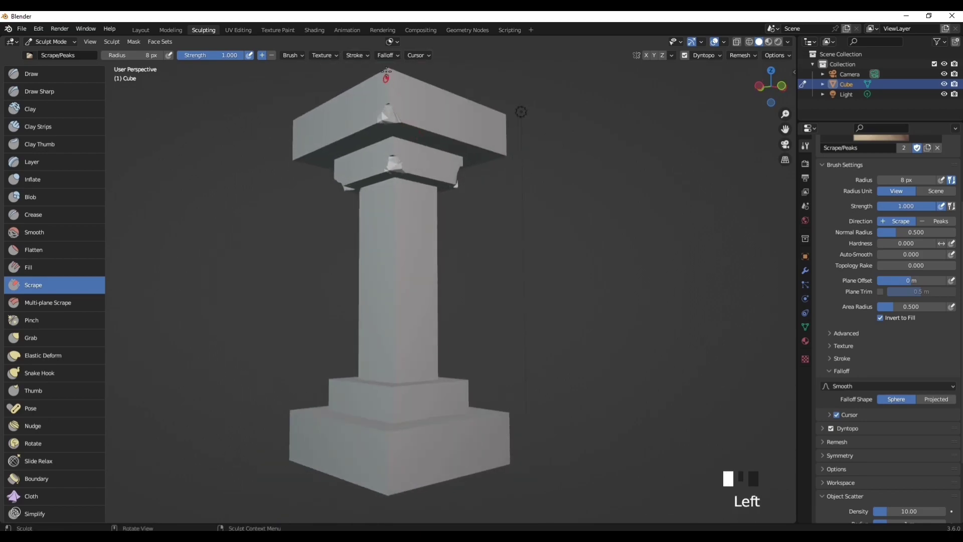
{"action": "middle_click_drag", "start_coordinate": [386, 77], "coordinate": [377, 131]}
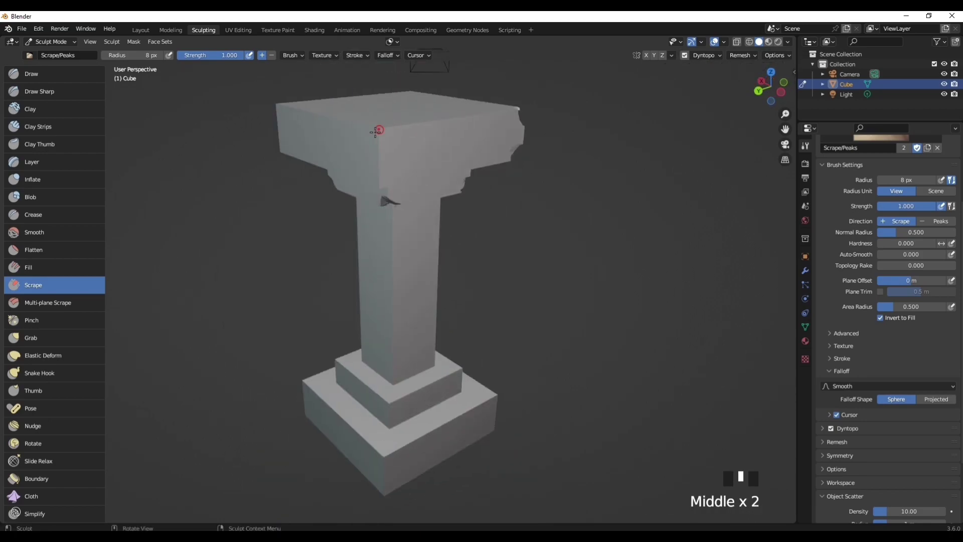
{"action": "left_click_drag", "start_coordinate": [376, 132], "coordinate": [377, 132]}
{"action": "middle_click_drag", "start_coordinate": [378, 133], "coordinate": [389, 112]}
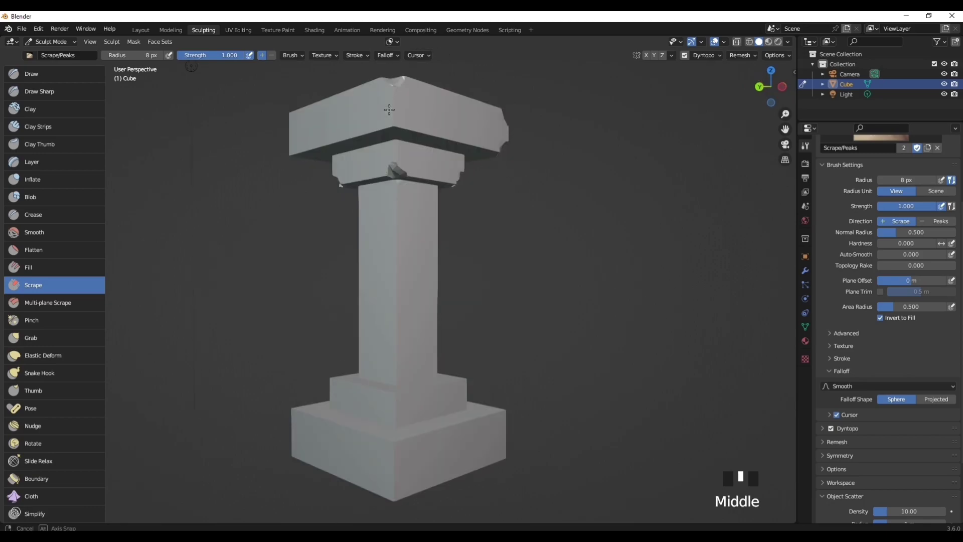
Scrape chips into the corners and edges of the base's bottom slab.
{"action": "left_click", "coordinate": [407, 448]}
{"action": "left_click_drag", "start_coordinate": [416, 445], "coordinate": [432, 441]}
{"action": "middle_click_drag", "start_coordinate": [466, 443], "coordinate": [420, 444]}
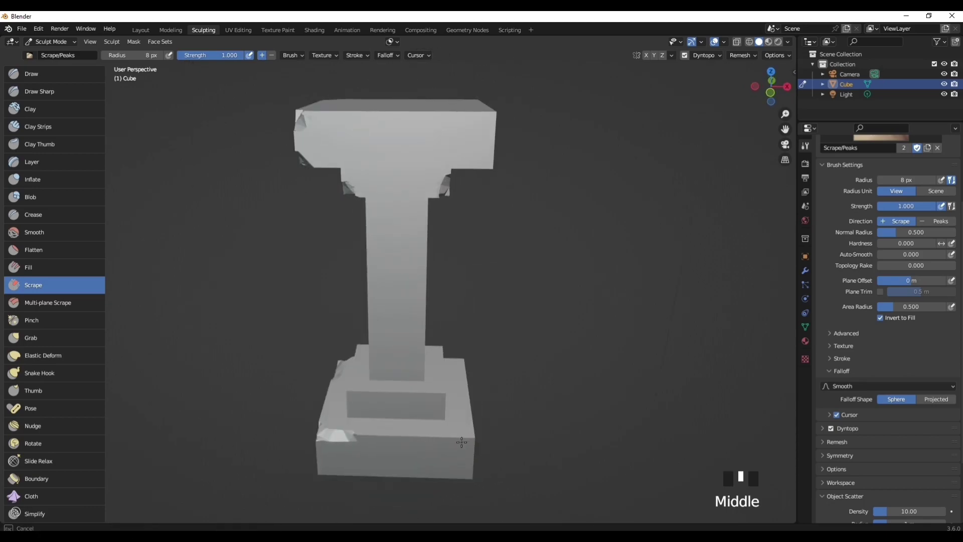
{"action": "left_click_drag", "start_coordinate": [466, 439], "coordinate": [457, 442]}
{"action": "mouse_move", "coordinate": [457, 443]}
{"action": "middle_mouse_down"}
{"action": "mouse_move", "coordinate": [406, 455]}
{"action": "mouse_move", "coordinate": [471, 440]}
{"action": "mouse_move", "coordinate": [368, 461]}
{"action": "mouse_move", "coordinate": [488, 429]}
{"action": "middle_mouse_up"}
{"action": "left_click", "coordinate": [471, 440]}
{"action": "left_click", "coordinate": [336, 439]}
{"action": "left_click", "coordinate": [444, 442]}
{"action": "left_click_drag", "start_coordinate": [395, 447], "coordinate": [371, 447]}
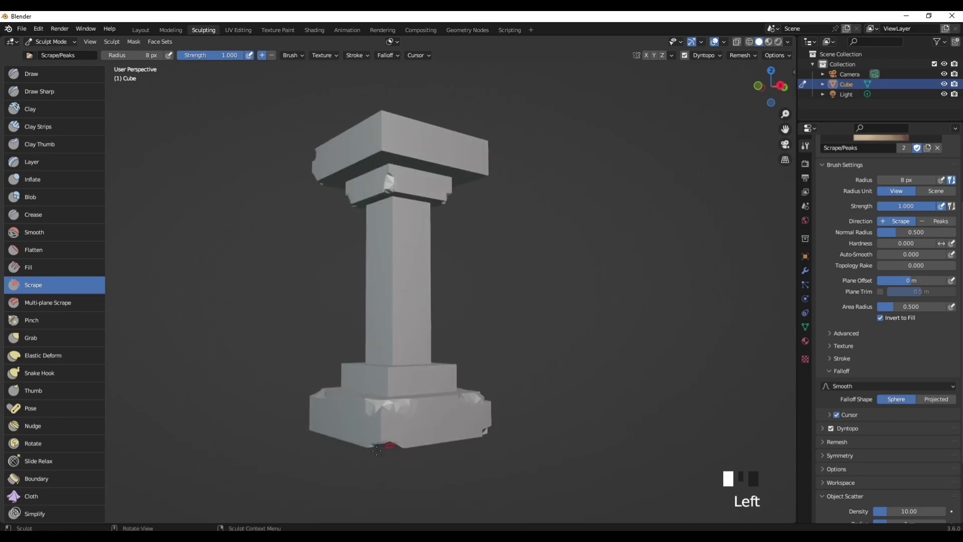
Scrape chips into the corners of the base's upper tier and the foot of the shaft.
{"action": "mouse_move", "coordinate": [371, 447]}
{"action": "middle_mouse_down"}
{"action": "mouse_move", "coordinate": [437, 450]}
{"action": "mouse_move", "coordinate": [398, 439]}
{"action": "mouse_move", "coordinate": [402, 430]}
{"action": "mouse_move", "coordinate": [451, 442]}
{"action": "middle_mouse_up"}
{"action": "left_click", "coordinate": [401, 437]}
{"action": "left_click_drag", "start_coordinate": [379, 405], "coordinate": [406, 399]}
{"action": "middle_click_drag", "start_coordinate": [420, 397], "coordinate": [351, 401]}
{"action": "mouse_move", "coordinate": [383, 405]}
{"action": "left_mouse_down"}
{"action": "mouse_move", "coordinate": [402, 401]}
{"action": "mouse_move", "coordinate": [412, 381]}
{"action": "left_mouse_up"}
{"action": "mouse_move", "coordinate": [437, 396]}
{"action": "middle_mouse_down"}
{"action": "mouse_move", "coordinate": [392, 402]}
{"action": "mouse_move", "coordinate": [404, 361]}
{"action": "middle_mouse_up"}
Scrape further chips into the capital's corners and along the lower edges of its top slab.
{"action": "left_click", "coordinate": [404, 190]}
{"action": "left_click", "coordinate": [400, 186]}
{"action": "left_click_drag", "start_coordinate": [346, 128], "coordinate": [441, 130]}
{"action": "middle_click_drag", "start_coordinate": [452, 131], "coordinate": [420, 137]}
{"action": "left_click_drag", "start_coordinate": [419, 136], "coordinate": [441, 134]}
{"action": "middle_click_drag", "start_coordinate": [442, 134], "coordinate": [319, 126]}
{"action": "scroll", "coordinate": [398, 164], "scroll_direction": "down", "scroll_amount": 2}
{"action": "middle_click_drag", "start_coordinate": [398, 164], "coordinate": [493, 248]}
{"action": "scroll", "coordinate": [493, 248], "scroll_direction": "down", "scroll_amount": 1}
{"action": "scroll", "coordinate": [229, 347], "scroll_direction": "up", "scroll_amount": 3}
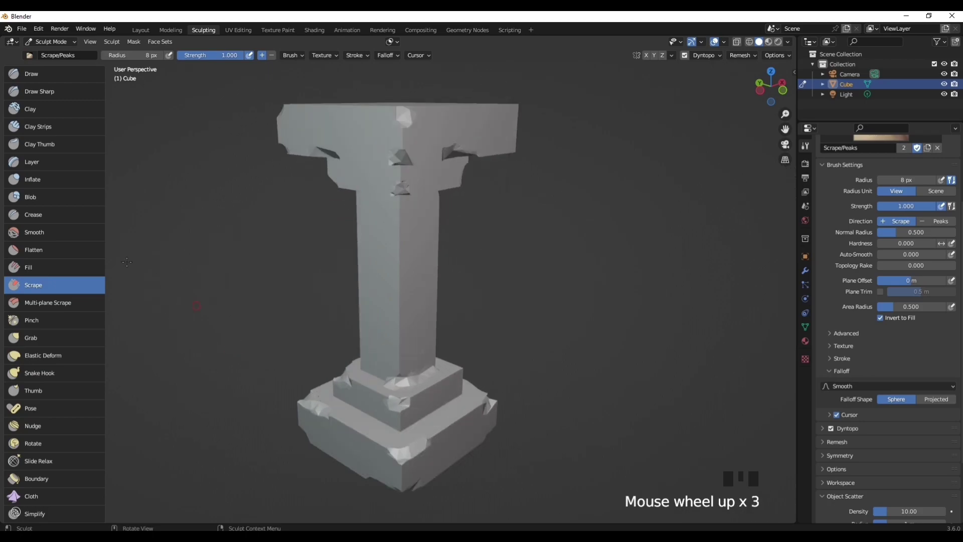
Choose the Draw Sharp brush in Subtract direction and set its strength to 1.000.
{"action": "left_click", "coordinate": [85, 216]}
{"action": "left_click", "coordinate": [34, 91]}
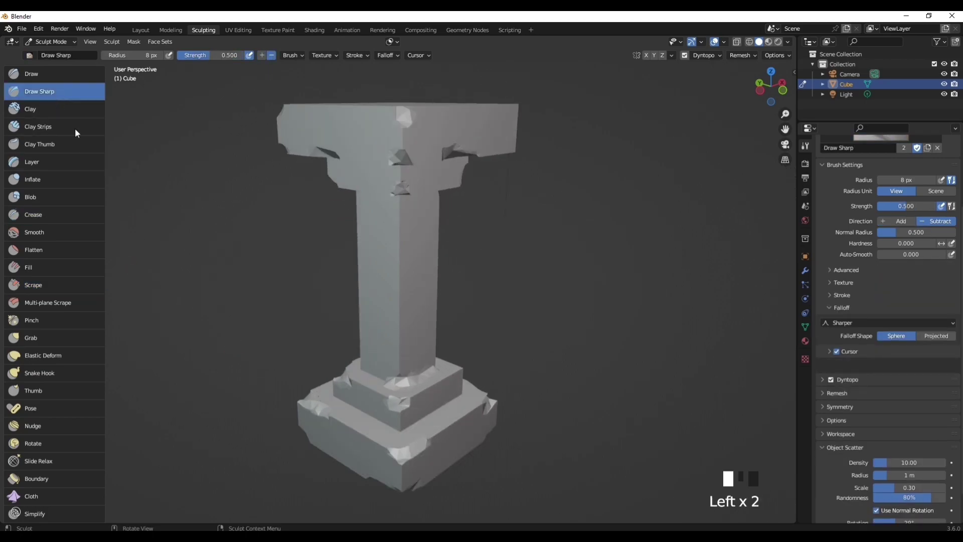
{"action": "left_click", "coordinate": [91, 42]}
{"action": "left_click", "coordinate": [117, 102]}
{"action": "scroll", "coordinate": [439, 405], "scroll_direction": "up", "scroll_amount": 2}
{"action": "scroll", "coordinate": [438, 405], "scroll_direction": "up", "scroll_amount": 2}
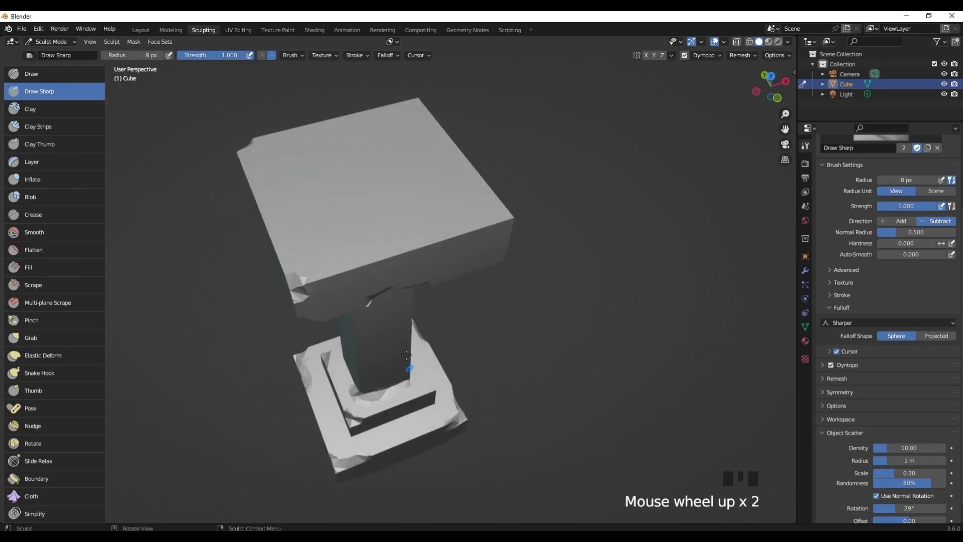
Try a Draw Sharp dab and a crack stroke on the base slab's front face, undoing each.
{"action": "scroll", "coordinate": [439, 405], "scroll_direction": "down", "scroll_amount": 3}
{"action": "left_click", "coordinate": [407, 476]}
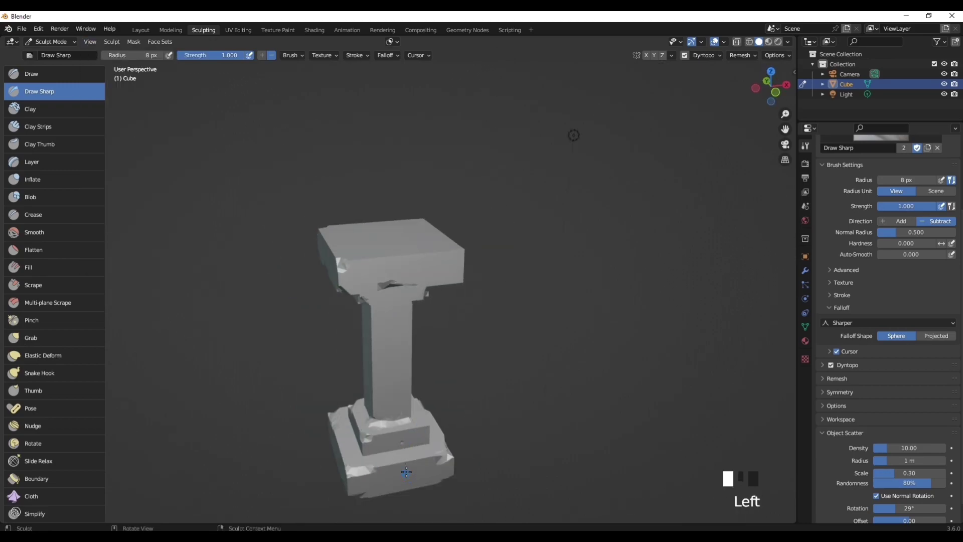
{"action": "left_click", "coordinate": [90, 42]}
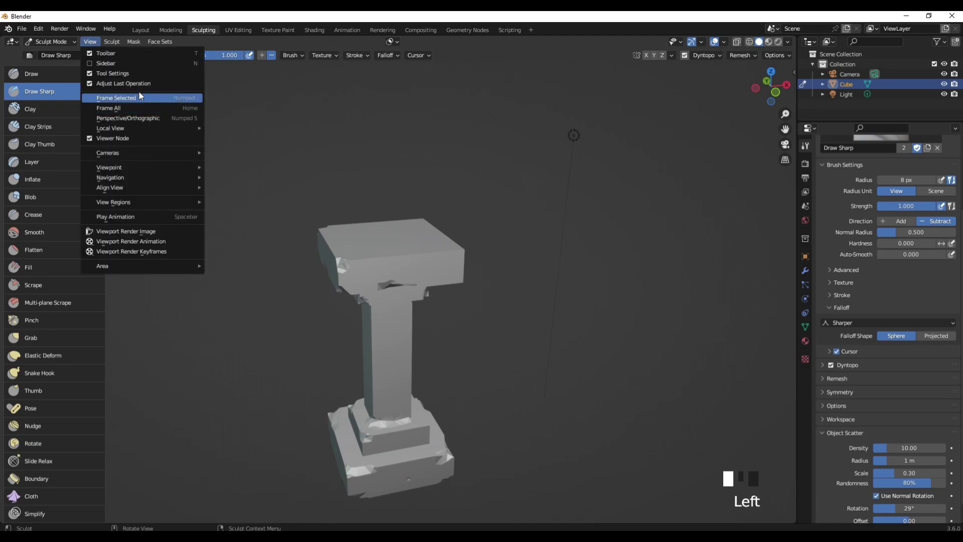
{"action": "left_click", "coordinate": [117, 103]}
{"action": "scroll", "coordinate": [459, 435], "scroll_direction": "up", "scroll_amount": 6}
{"action": "key", "text": "ctrl+z"}
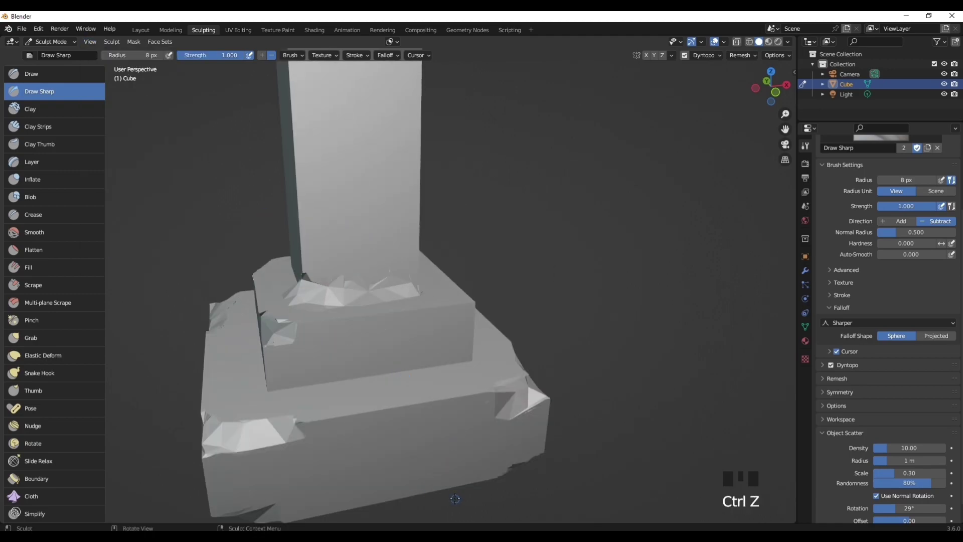
{"action": "left_click_drag", "start_coordinate": [452, 484], "coordinate": [422, 456]}
{"action": "scroll", "coordinate": [460, 468], "scroll_direction": "down", "scroll_amount": 2}
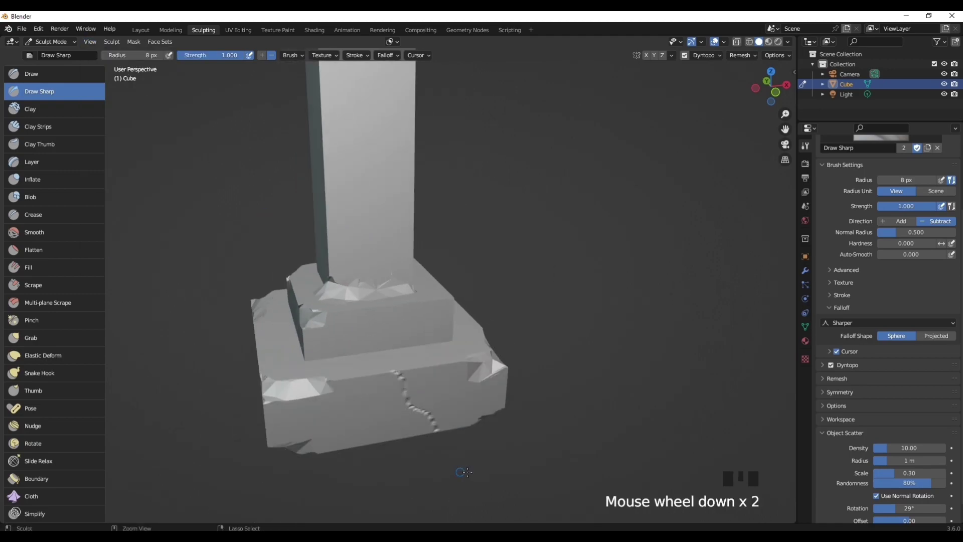
{"action": "key", "text": "ctrl+z"}
Carve branching cracks across the base slab's front face and over its upper edge with Draw Sharp.
{"action": "middle_click_drag", "start_coordinate": [459, 468], "coordinate": [414, 430]}
{"action": "mouse_move", "coordinate": [409, 450]}
{"action": "left_mouse_down"}
{"action": "mouse_move", "coordinate": [404, 407]}
{"action": "mouse_move", "coordinate": [432, 434]}
{"action": "mouse_move", "coordinate": [430, 421]}
{"action": "mouse_move", "coordinate": [486, 410]}
{"action": "mouse_move", "coordinate": [518, 421]}
{"action": "mouse_move", "coordinate": [503, 437]}
{"action": "left_mouse_up"}
{"action": "left_click_drag", "start_coordinate": [416, 377], "coordinate": [334, 437]}
{"action": "left_click", "coordinate": [400, 408]}
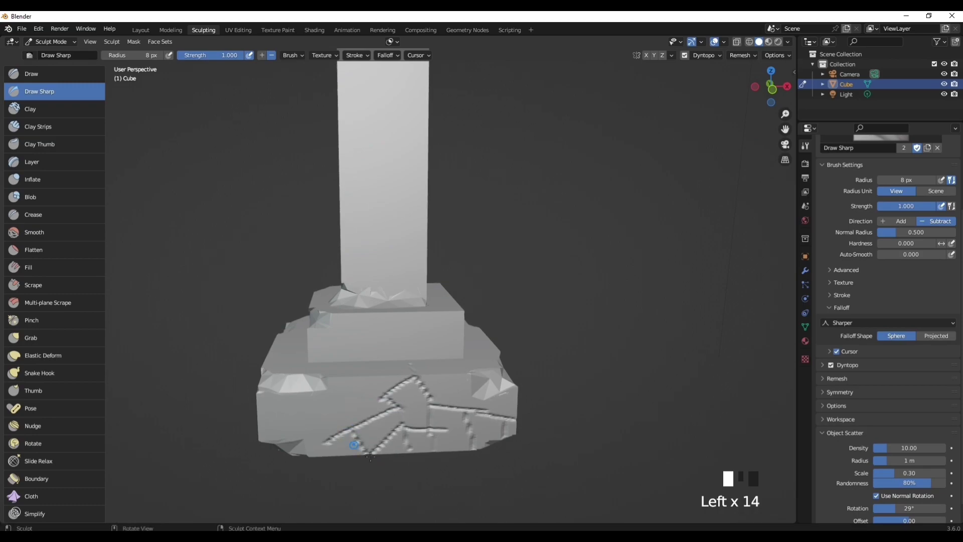
{"action": "middle_click_drag", "start_coordinate": [374, 405], "coordinate": [399, 414]}
{"action": "mouse_move", "coordinate": [400, 385]}
{"action": "left_mouse_down"}
{"action": "mouse_move", "coordinate": [380, 373]}
{"action": "mouse_move", "coordinate": [344, 424]}
{"action": "left_mouse_up"}
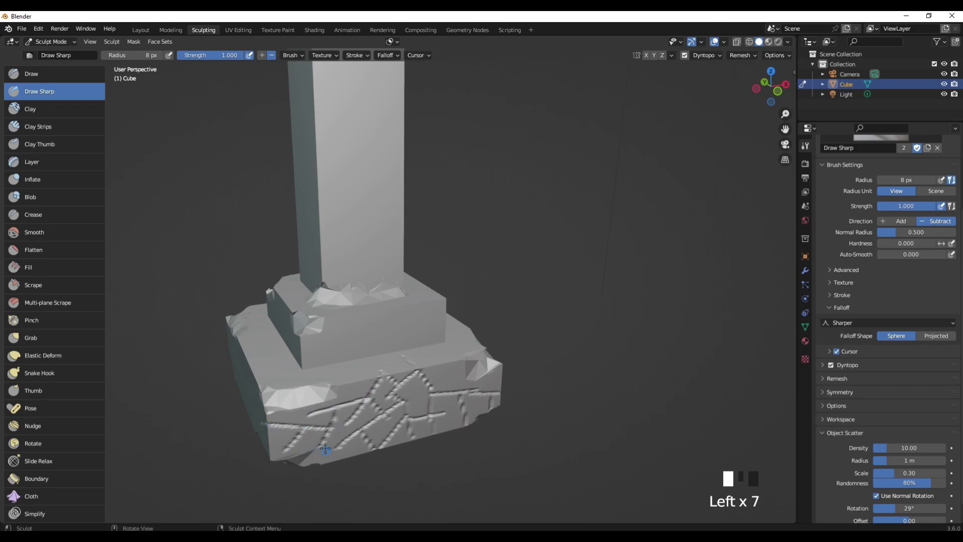
{"action": "middle_click_drag", "start_coordinate": [355, 420], "coordinate": [381, 373]}
{"action": "left_click_drag", "start_coordinate": [357, 352], "coordinate": [354, 384]}
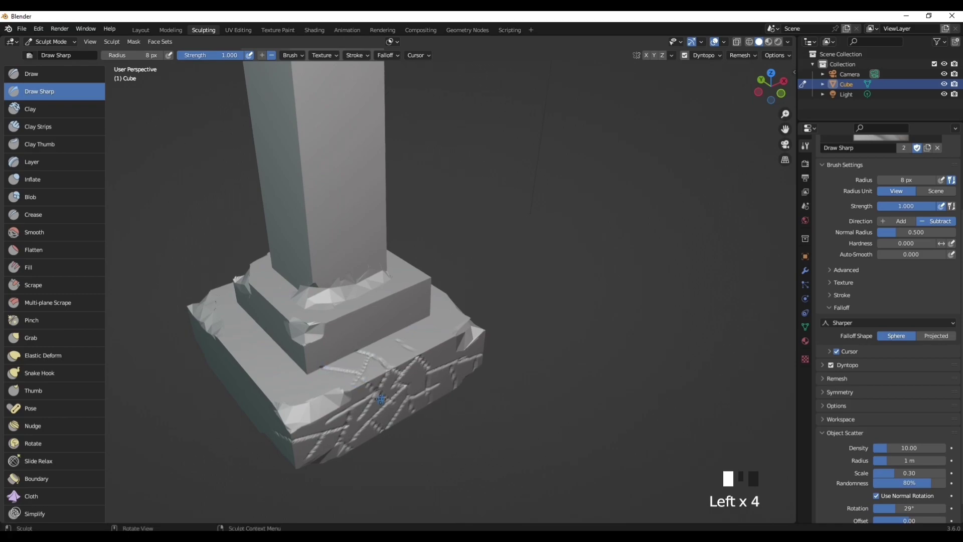
Carve crossing cracks over the side face of the base slab adjoining the cracked front.
{"action": "mouse_move", "coordinate": [277, 407]}
{"action": "middle_mouse_down"}
{"action": "mouse_move", "coordinate": [322, 440]}
{"action": "mouse_move", "coordinate": [401, 451]}
{"action": "middle_mouse_up"}
{"action": "left_click", "coordinate": [405, 454]}
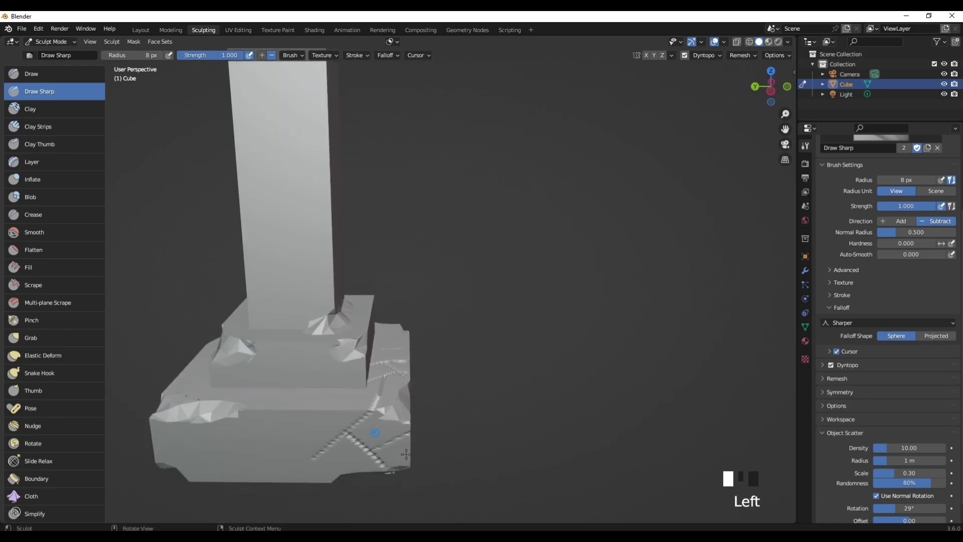
{"action": "left_click_drag", "start_coordinate": [346, 412], "coordinate": [255, 443]}
{"action": "left_click_drag", "start_coordinate": [266, 440], "coordinate": [208, 479]}
{"action": "middle_click_drag", "start_coordinate": [191, 490], "coordinate": [236, 464]}
{"action": "left_click_drag", "start_coordinate": [301, 430], "coordinate": [251, 434]}
Extend the crack pattern around the base slab onto its back face.
{"action": "middle_click_drag", "start_coordinate": [251, 435], "coordinate": [296, 421]}
{"action": "mouse_move", "coordinate": [338, 408]}
{"action": "left_mouse_down"}
{"action": "mouse_move", "coordinate": [355, 423]}
{"action": "mouse_move", "coordinate": [249, 445]}
{"action": "left_mouse_up"}
{"action": "left_click_drag", "start_coordinate": [296, 429], "coordinate": [326, 473]}
{"action": "middle_click_drag", "start_coordinate": [278, 441], "coordinate": [335, 426]}
{"action": "mouse_move", "coordinate": [376, 424]}
{"action": "left_mouse_down"}
{"action": "mouse_move", "coordinate": [348, 410]}
{"action": "mouse_move", "coordinate": [325, 453]}
{"action": "left_mouse_up"}
{"action": "left_click_drag", "start_coordinate": [396, 429], "coordinate": [413, 457]}
Carve cracks across the remaining side face of the base slab.
{"action": "scroll", "coordinate": [445, 401], "scroll_direction": "down", "scroll_amount": 1}
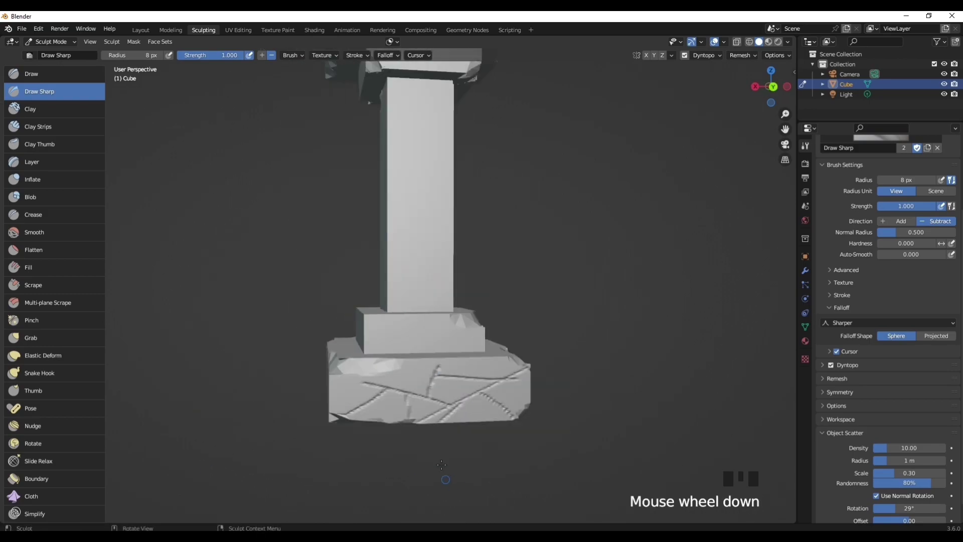
{"action": "middle_click_drag", "start_coordinate": [445, 479], "coordinate": [536, 472]}
{"action": "left_click_drag", "start_coordinate": [426, 404], "coordinate": [439, 435]}
{"action": "mouse_move", "coordinate": [435, 420]}
{"action": "left_mouse_down"}
{"action": "mouse_move", "coordinate": [511, 401]}
{"action": "mouse_move", "coordinate": [501, 442]}
{"action": "left_mouse_up"}
{"action": "middle_click_drag", "start_coordinate": [351, 412], "coordinate": [409, 401]}
{"action": "left_click_drag", "start_coordinate": [422, 413], "coordinate": [474, 446]}
{"action": "middle_click_drag", "start_coordinate": [426, 406], "coordinate": [467, 426]}
{"action": "middle_click_drag", "start_coordinate": [451, 336], "coordinate": [452, 366], "text": "shift"}
Carve cracks over the base slab's upper edges and top surface all around the upper tier.
{"action": "left_click_drag", "start_coordinate": [416, 353], "coordinate": [484, 374]}
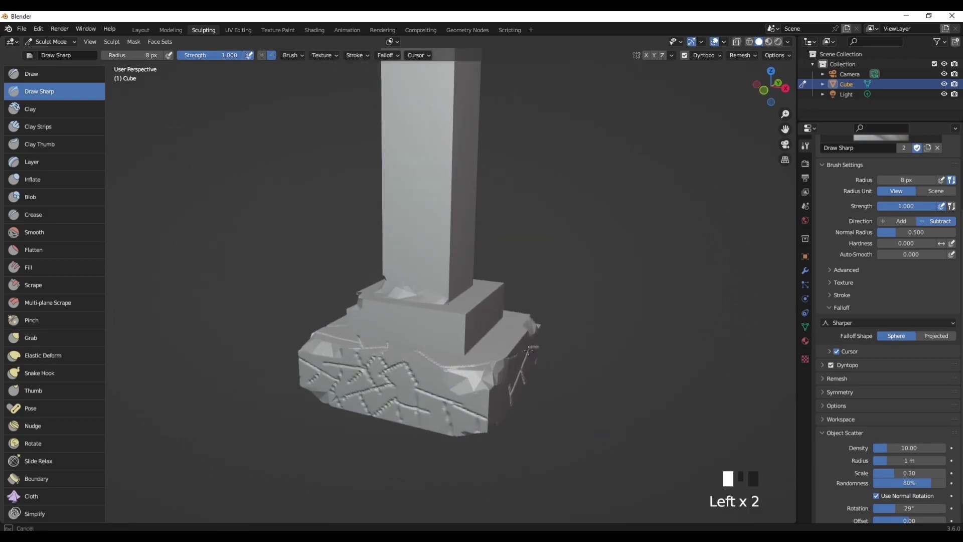
{"action": "middle_click_drag", "start_coordinate": [536, 391], "coordinate": [496, 382]}
{"action": "left_click_drag", "start_coordinate": [510, 397], "coordinate": [556, 413]}
{"action": "middle_click_drag", "start_coordinate": [556, 413], "coordinate": [471, 390]}
{"action": "left_click", "coordinate": [45, 232]}
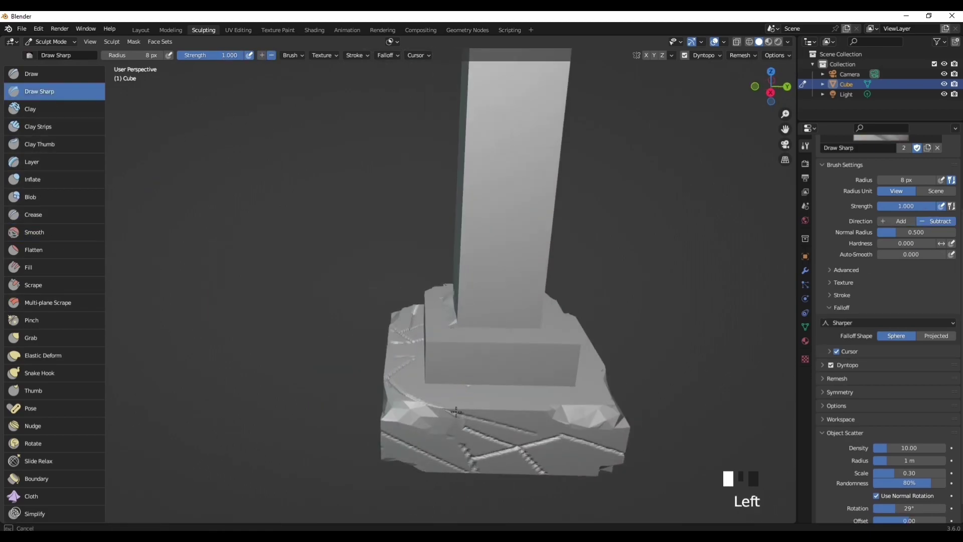
{"action": "left_click_drag", "start_coordinate": [466, 406], "coordinate": [518, 423]}
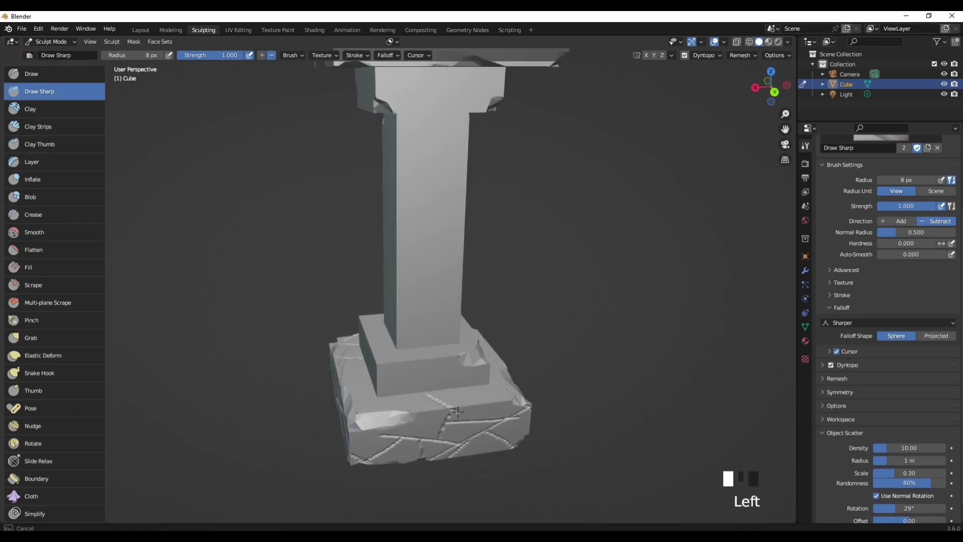
{"action": "left_click_drag", "start_coordinate": [501, 407], "coordinate": [366, 402]}
{"action": "left_click", "coordinate": [367, 401]}
{"action": "left_click", "coordinate": [367, 402]}
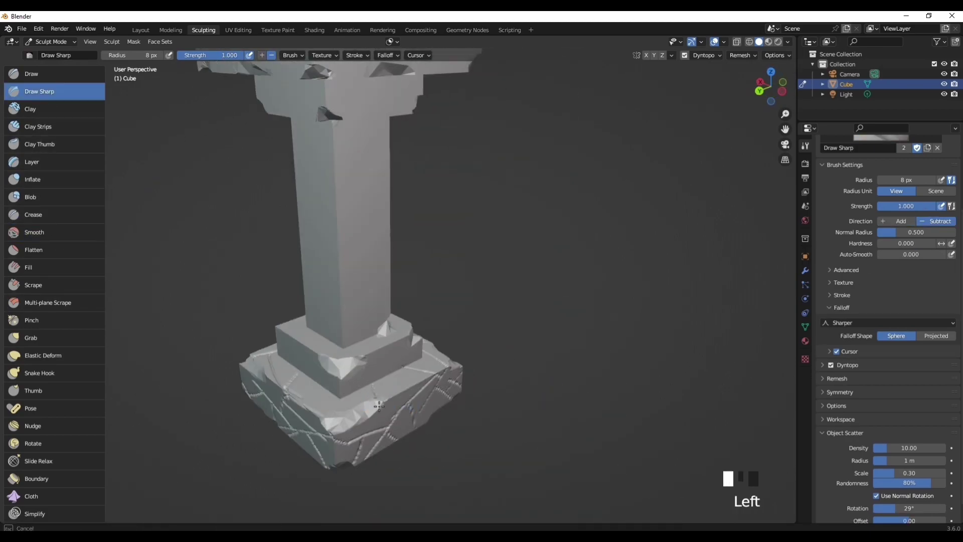
{"action": "left_click_drag", "start_coordinate": [426, 390], "coordinate": [374, 391]}
{"action": "left_click_drag", "start_coordinate": [384, 401], "coordinate": [303, 393]}
Carve branching cracks into the first side faces of the base's upper tier.
{"action": "scroll", "coordinate": [354, 393], "scroll_direction": "up", "scroll_amount": 2}
{"action": "mouse_move", "coordinate": [452, 371]}
{"action": "left_mouse_down"}
{"action": "mouse_move", "coordinate": [490, 407]}
{"action": "mouse_move", "coordinate": [521, 381]}
{"action": "left_mouse_up"}
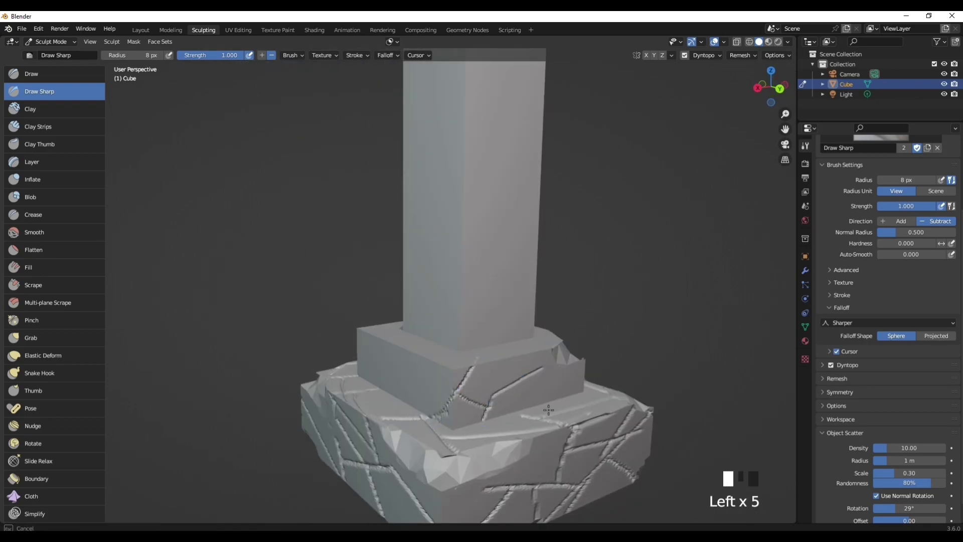
{"action": "left_click_drag", "start_coordinate": [421, 396], "coordinate": [446, 426]}
{"action": "left_click_drag", "start_coordinate": [321, 397], "coordinate": [344, 413]}
{"action": "mouse_move", "coordinate": [281, 381]}
{"action": "left_mouse_down"}
{"action": "mouse_move", "coordinate": [328, 339]}
{"action": "mouse_move", "coordinate": [333, 350]}
{"action": "left_mouse_up"}
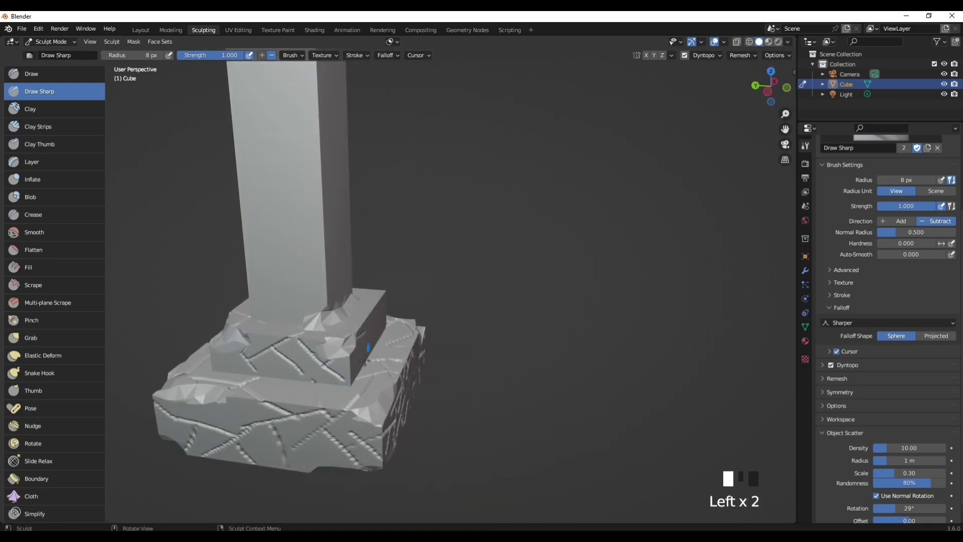
Carve cracks across the remaining side faces of the base's upper tier.
{"action": "middle_click_drag", "start_coordinate": [437, 331], "coordinate": [463, 333]}
{"action": "left_click_drag", "start_coordinate": [485, 338], "coordinate": [503, 370]}
{"action": "mouse_move", "coordinate": [492, 355]}
{"action": "left_mouse_down"}
{"action": "mouse_move", "coordinate": [467, 380]}
{"action": "mouse_move", "coordinate": [435, 315]}
{"action": "left_mouse_up"}
{"action": "middle_click_drag", "start_coordinate": [422, 341], "coordinate": [455, 325]}
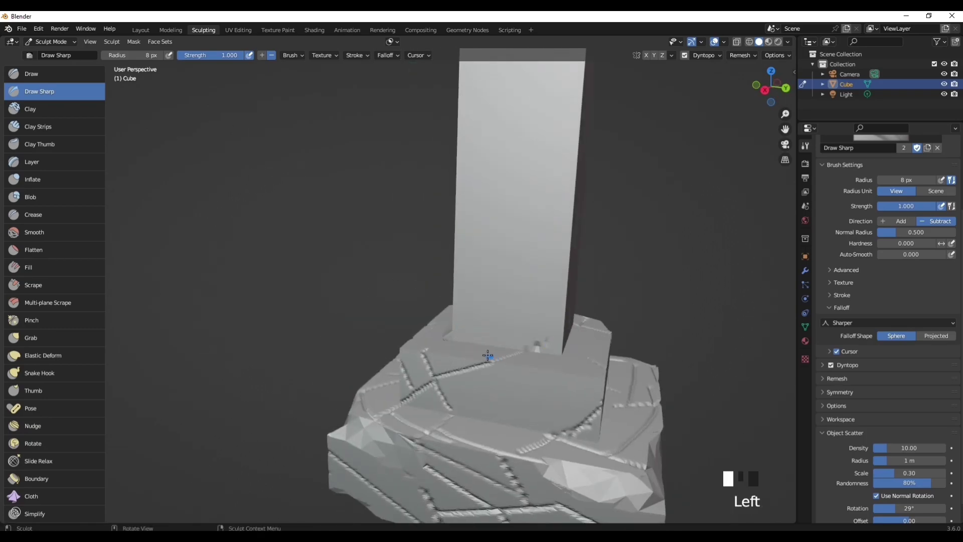
{"action": "left_click_drag", "start_coordinate": [496, 356], "coordinate": [506, 419]}
{"action": "left_click_drag", "start_coordinate": [502, 406], "coordinate": [564, 423]}
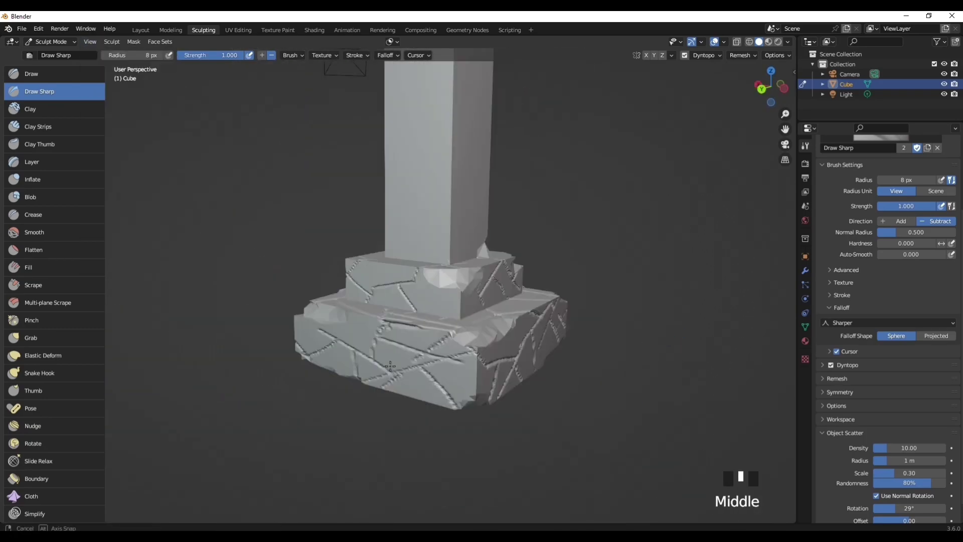
{"action": "scroll", "coordinate": [405, 273], "scroll_direction": "down", "scroll_amount": 4}
{"action": "scroll", "coordinate": [406, 273], "scroll_direction": "up", "scroll_amount": 12}
{"action": "scroll", "coordinate": [248, 195], "scroll_direction": "down", "scroll_amount": 6}
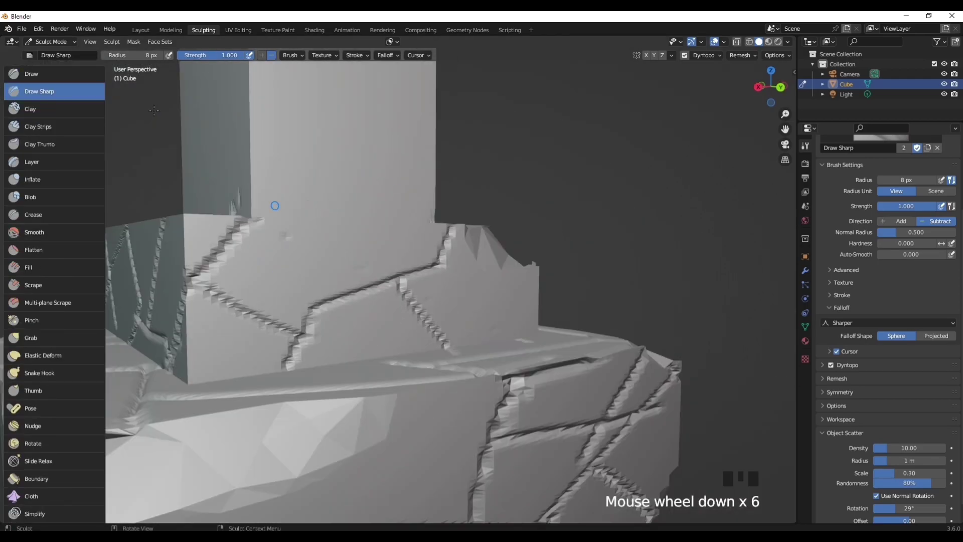
{"action": "middle_click_drag", "start_coordinate": [321, 240], "coordinate": [338, 254]}
{"action": "scroll", "coordinate": [448, 291], "scroll_direction": "down", "scroll_amount": 2}
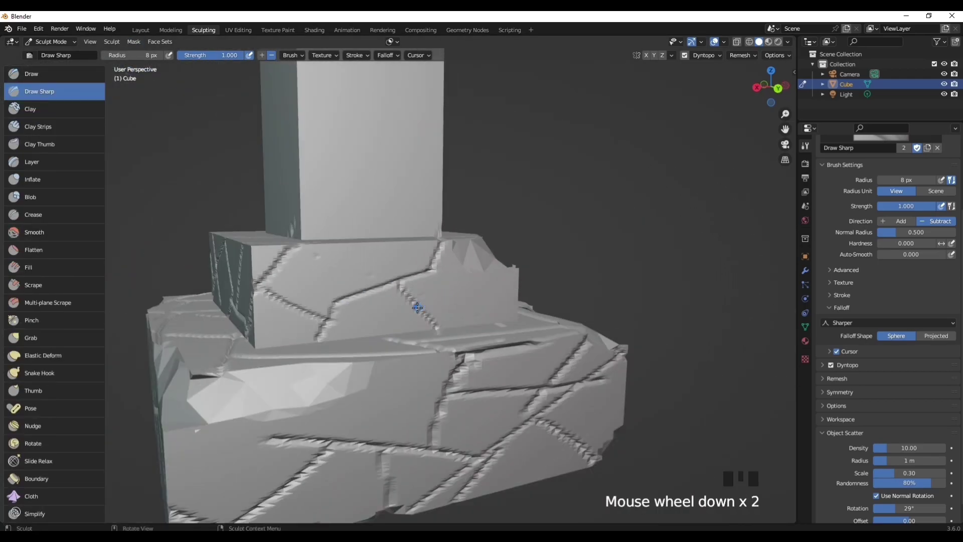
{"action": "left_click_drag", "start_coordinate": [418, 308], "coordinate": [485, 281]}
Carve branching cracks across one side face of the capital's top slab and around its corner.
{"action": "scroll", "coordinate": [563, 295], "scroll_direction": "down", "scroll_amount": 3}
{"action": "middle_click_drag", "start_coordinate": [564, 295], "coordinate": [672, 296]}
{"action": "scroll", "coordinate": [619, 318], "scroll_direction": "down", "scroll_amount": 1}
{"action": "mouse_move", "coordinate": [393, 331]}
{"action": "middle_mouse_down"}
{"action": "mouse_move", "coordinate": [408, 351]}
{"action": "mouse_move", "coordinate": [528, 337]}
{"action": "mouse_move", "coordinate": [383, 332]}
{"action": "mouse_move", "coordinate": [263, 366]}
{"action": "mouse_move", "coordinate": [225, 365]}
{"action": "mouse_move", "coordinate": [271, 358]}
{"action": "middle_mouse_up"}
{"action": "mouse_move", "coordinate": [351, 281]}
{"action": "middle_mouse_down"}
{"action": "mouse_move", "coordinate": [391, 270]}
{"action": "mouse_move", "coordinate": [382, 207]}
{"action": "mouse_move", "coordinate": [392, 235]}
{"action": "middle_mouse_up"}
{"action": "scroll", "coordinate": [411, 250], "scroll_direction": "down", "scroll_amount": 3}
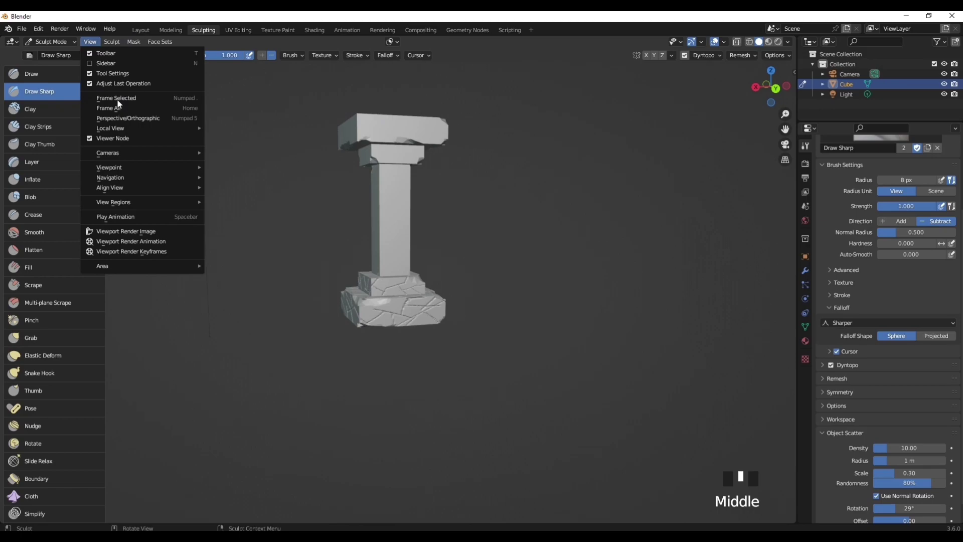
{"action": "left_click", "coordinate": [118, 99]}
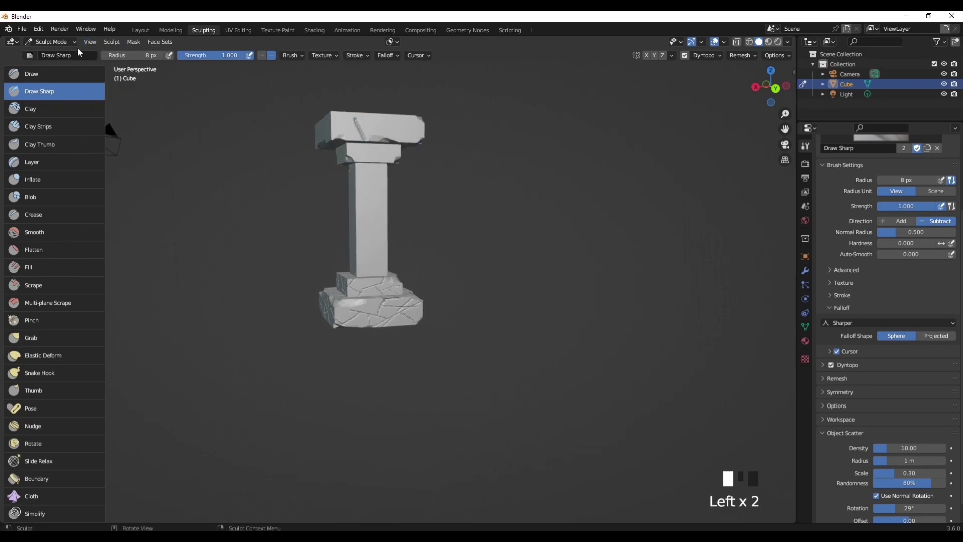
{"action": "left_click", "coordinate": [87, 41]}
{"action": "left_click", "coordinate": [125, 98]}
{"action": "scroll", "coordinate": [464, 186], "scroll_direction": "up", "scroll_amount": 8}
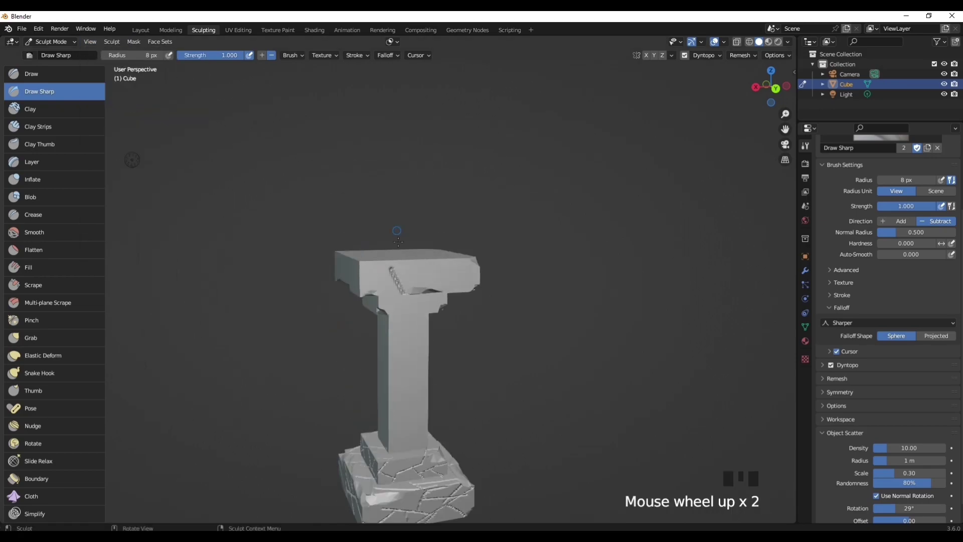
{"action": "left_click_drag", "start_coordinate": [390, 264], "coordinate": [464, 186]}
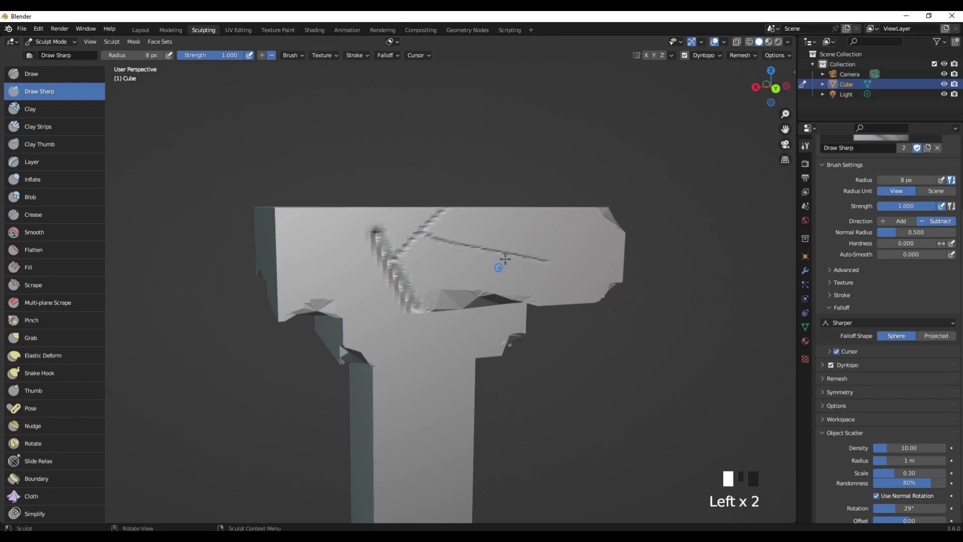
{"action": "left_click_drag", "start_coordinate": [509, 254], "coordinate": [498, 297]}
{"action": "middle_click_drag", "start_coordinate": [576, 268], "coordinate": [495, 247]}
{"action": "left_click_drag", "start_coordinate": [524, 237], "coordinate": [716, 181]}
{"action": "left_click_drag", "start_coordinate": [632, 214], "coordinate": [690, 286]}
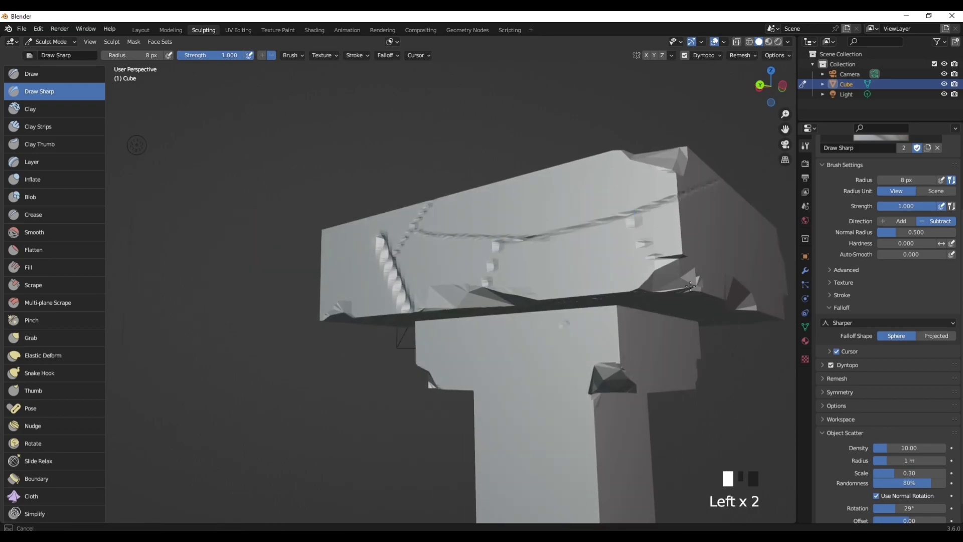
Carve diagonal cracks across the adjacent side face of the capital's top slab.
{"action": "middle_click_drag", "start_coordinate": [637, 228], "coordinate": [537, 249]}
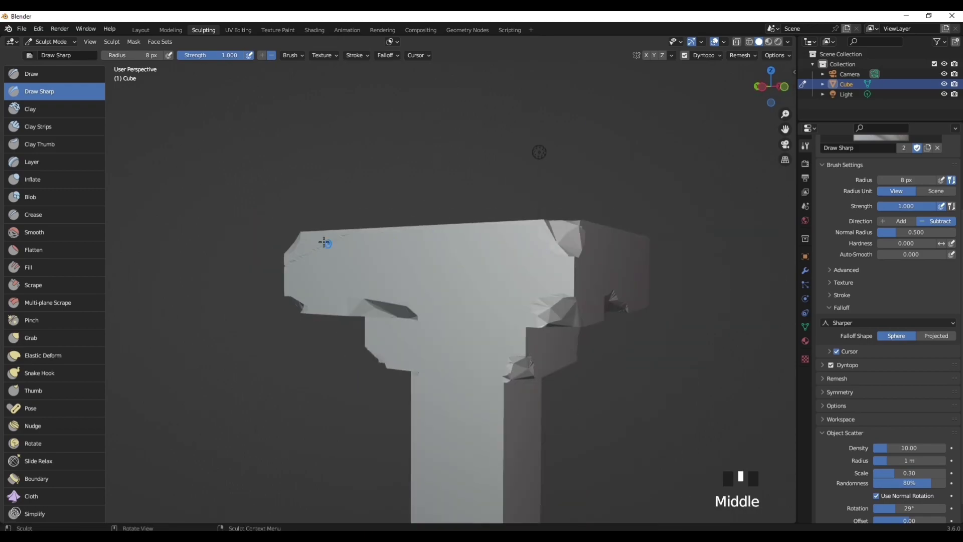
{"action": "left_click_drag", "start_coordinate": [304, 257], "coordinate": [361, 327]}
{"action": "mouse_move", "coordinate": [306, 265]}
{"action": "left_mouse_down"}
{"action": "mouse_move", "coordinate": [401, 228]}
{"action": "mouse_move", "coordinate": [442, 341]}
{"action": "left_mouse_up"}
Carve cracks into the capital's lower tier and up across the underside of the top slab.
{"action": "middle_click_drag", "start_coordinate": [484, 282], "coordinate": [518, 256]}
{"action": "left_click_drag", "start_coordinate": [518, 239], "coordinate": [497, 274]}
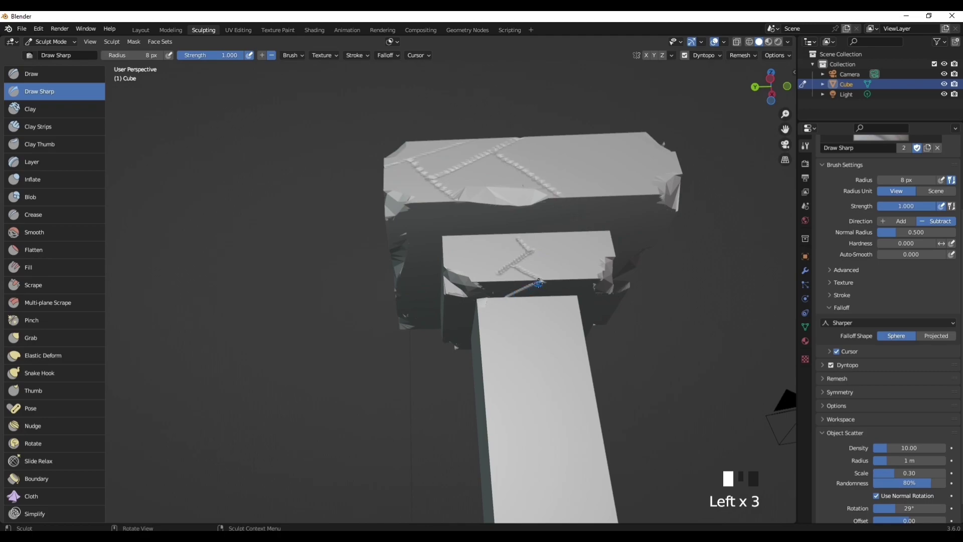
{"action": "left_click_drag", "start_coordinate": [548, 240], "coordinate": [591, 197]}
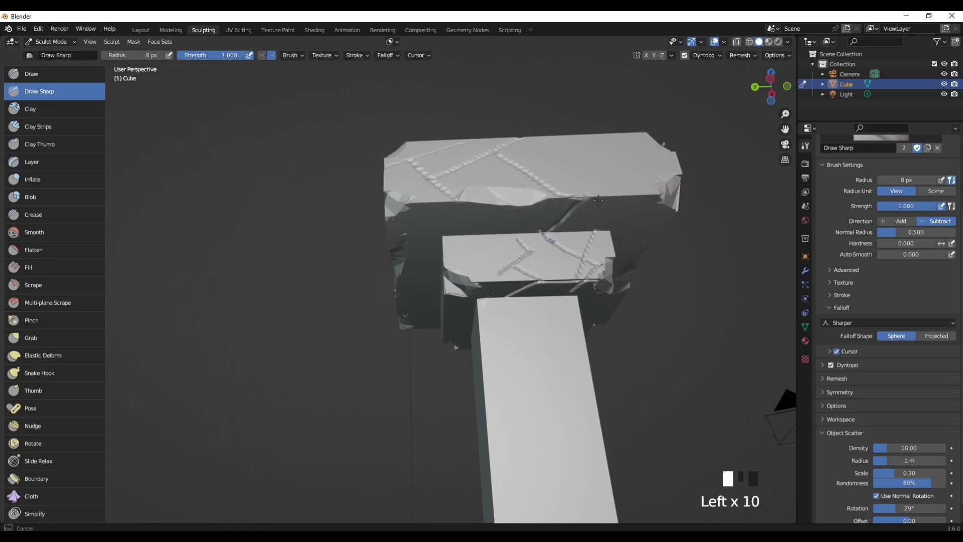
Carve two more cracks across the unfinished part of the capital's top slab side.
{"action": "middle_click_drag", "start_coordinate": [587, 200], "coordinate": [565, 276]}
{"action": "left_click_drag", "start_coordinate": [565, 277], "coordinate": [623, 353]}
{"action": "left_click_drag", "start_coordinate": [573, 333], "coordinate": [672, 316]}
Carve branching diagonal cracks along the full length of the next side face of the capital's top slab.
{"action": "middle_click_drag", "start_coordinate": [672, 316], "coordinate": [401, 249]}
{"action": "left_click_drag", "start_coordinate": [389, 237], "coordinate": [462, 296]}
{"action": "left_click_drag", "start_coordinate": [440, 279], "coordinate": [534, 235]}
{"action": "left_click_drag", "start_coordinate": [496, 260], "coordinate": [613, 323]}
{"action": "middle_click_drag", "start_coordinate": [613, 323], "coordinate": [567, 316]}
{"action": "left_click_drag", "start_coordinate": [480, 195], "coordinate": [409, 272]}
{"action": "left_click_drag", "start_coordinate": [483, 255], "coordinate": [457, 237]}
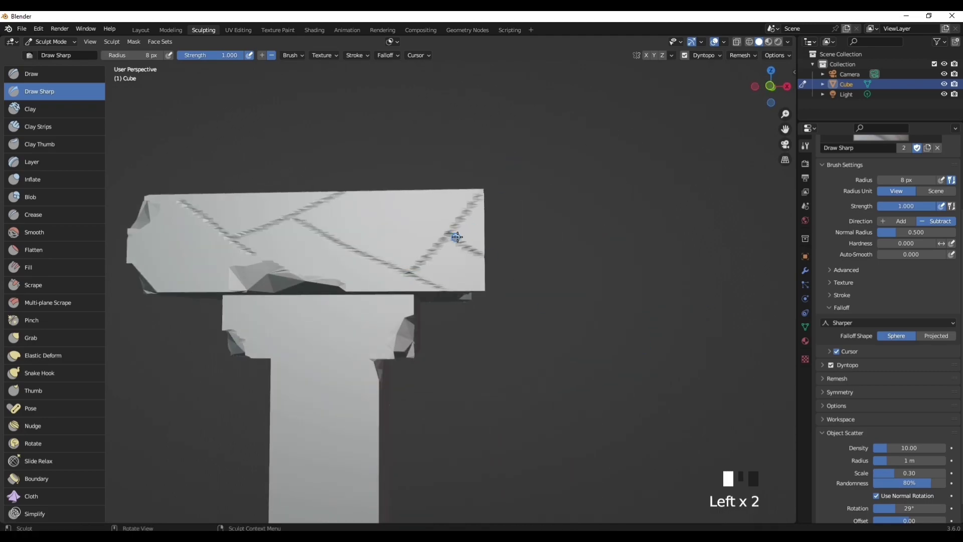
Carve crossing cracks over the adjacent, still uncracked side face of the capital's top slab.
{"action": "middle_click_drag", "start_coordinate": [512, 229], "coordinate": [449, 232]}
{"action": "left_click_drag", "start_coordinate": [195, 217], "coordinate": [279, 287]}
{"action": "left_click_drag", "start_coordinate": [244, 258], "coordinate": [214, 292]}
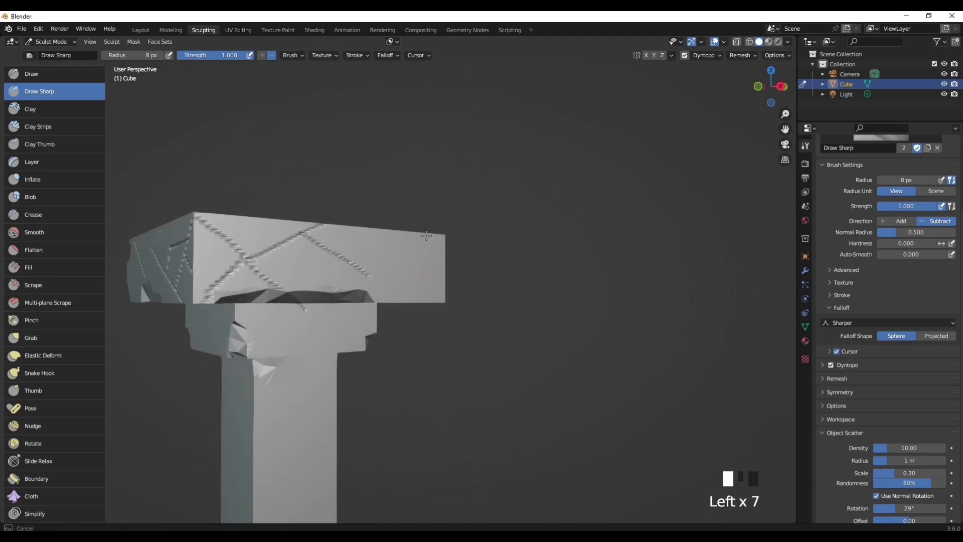
{"action": "left_click_drag", "start_coordinate": [426, 235], "coordinate": [350, 262]}
{"action": "left_click_drag", "start_coordinate": [396, 255], "coordinate": [441, 289]}
{"action": "middle_click_drag", "start_coordinate": [434, 281], "coordinate": [333, 273]}
{"action": "scroll", "coordinate": [333, 272], "scroll_direction": "up", "scroll_amount": 2}
{"action": "mouse_move", "coordinate": [376, 235]}
{"action": "left_mouse_down"}
{"action": "mouse_move", "coordinate": [306, 284]}
{"action": "mouse_move", "coordinate": [417, 287]}
{"action": "left_mouse_up"}
Carve long cracks across the top face of the capital's slab, running in from its edges.
{"action": "middle_click_drag", "start_coordinate": [365, 265], "coordinate": [397, 341]}
{"action": "scroll", "coordinate": [427, 208], "scroll_direction": "down", "scroll_amount": 2}
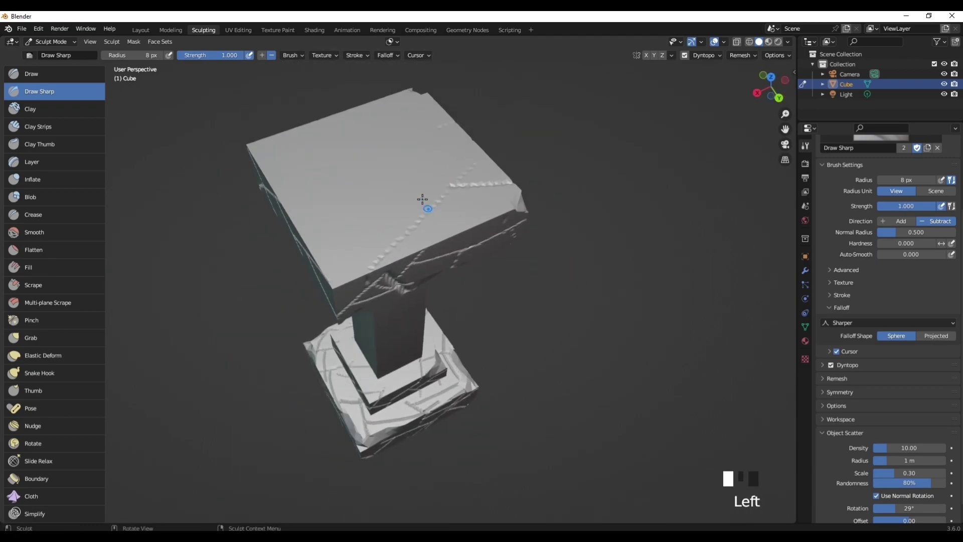
{"action": "left_click_drag", "start_coordinate": [422, 201], "coordinate": [369, 123]}
{"action": "left_click_drag", "start_coordinate": [248, 146], "coordinate": [373, 125]}
{"action": "left_click_drag", "start_coordinate": [389, 154], "coordinate": [277, 186]}
Carve short cracks into further uncracked areas of the capital.
{"action": "middle_click_drag", "start_coordinate": [409, 109], "coordinate": [338, 340]}
{"action": "scroll", "coordinate": [337, 331], "scroll_direction": "up", "scroll_amount": 1}
{"action": "left_click_drag", "start_coordinate": [346, 325], "coordinate": [393, 367]}
{"action": "mouse_move", "coordinate": [419, 320]}
{"action": "left_mouse_down"}
{"action": "mouse_move", "coordinate": [391, 361]}
{"action": "mouse_move", "coordinate": [448, 359]}
{"action": "left_mouse_up"}
{"action": "middle_click_drag", "start_coordinate": [448, 358], "coordinate": [414, 341]}
{"action": "scroll", "coordinate": [452, 331], "scroll_direction": "up", "scroll_amount": 1}
{"action": "left_click_drag", "start_coordinate": [529, 306], "coordinate": [484, 361]}
Carve short branching cracks across the side faces of the capital's lower tier and the underside of the top slab.
{"action": "mouse_move", "coordinate": [598, 366]}
{"action": "middle_mouse_down"}
{"action": "mouse_move", "coordinate": [453, 363]}
{"action": "mouse_move", "coordinate": [576, 399]}
{"action": "middle_mouse_up"}
{"action": "left_click_drag", "start_coordinate": [371, 346], "coordinate": [341, 376]}
{"action": "mouse_move", "coordinate": [341, 376]}
{"action": "middle_mouse_down"}
{"action": "mouse_move", "coordinate": [260, 366]}
{"action": "mouse_move", "coordinate": [273, 401]}
{"action": "middle_mouse_up"}
{"action": "mouse_move", "coordinate": [291, 319]}
{"action": "left_mouse_down"}
{"action": "mouse_move", "coordinate": [308, 339]}
{"action": "mouse_move", "coordinate": [326, 319]}
{"action": "left_mouse_up"}
{"action": "middle_click_drag", "start_coordinate": [325, 319], "coordinate": [376, 311]}
{"action": "left_click_drag", "start_coordinate": [299, 306], "coordinate": [321, 341]}
{"action": "middle_click_drag", "start_coordinate": [321, 341], "coordinate": [365, 286]}
{"action": "mouse_move", "coordinate": [316, 206]}
{"action": "left_mouse_down"}
{"action": "mouse_move", "coordinate": [341, 243]}
{"action": "mouse_move", "coordinate": [366, 220]}
{"action": "left_mouse_up"}
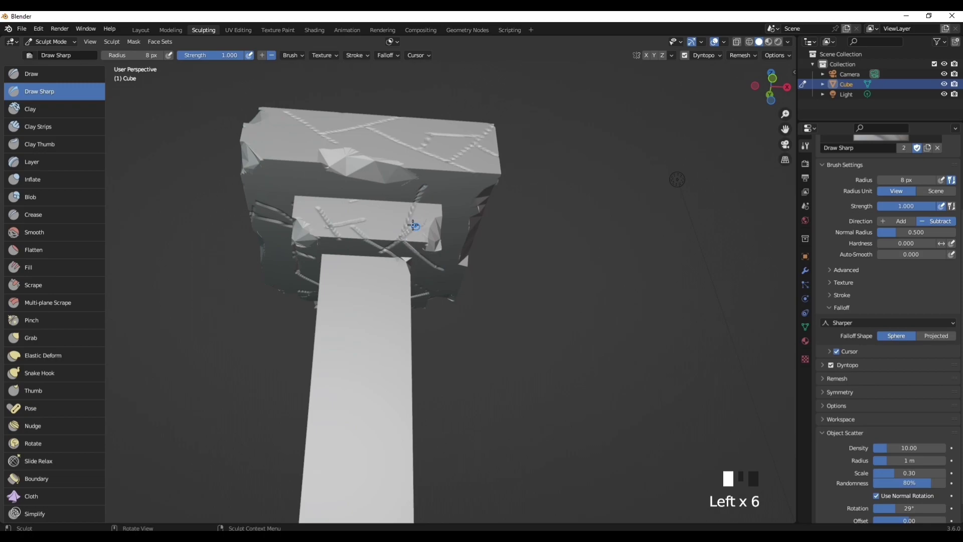
{"action": "middle_click_drag", "start_coordinate": [413, 225], "coordinate": [415, 219]}
{"action": "left_click_drag", "start_coordinate": [433, 231], "coordinate": [464, 223]}
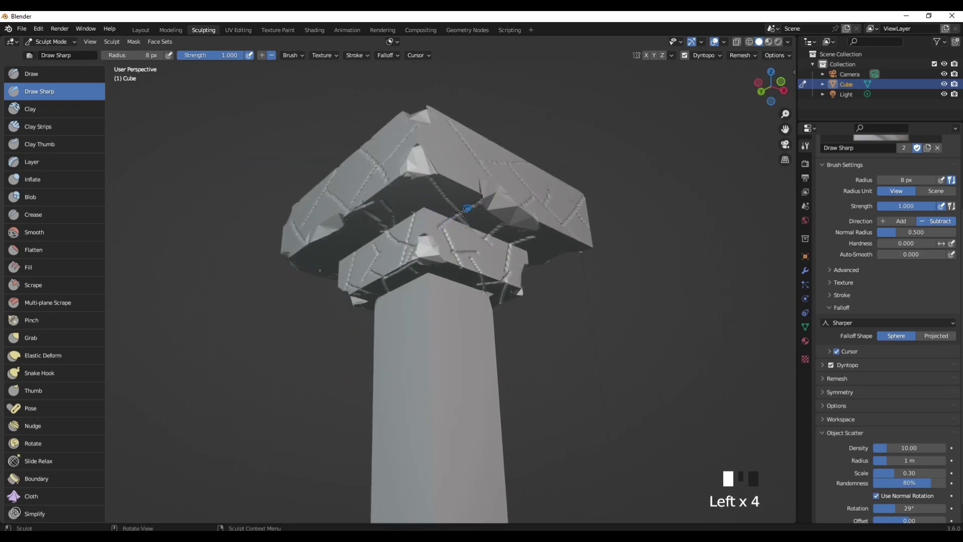
Look over the whole pillar and examine the cracks on its capital and base.
{"action": "scroll", "coordinate": [424, 213], "scroll_direction": "down", "scroll_amount": 4}
{"action": "middle_click_drag", "start_coordinate": [424, 213], "coordinate": [356, 328]}
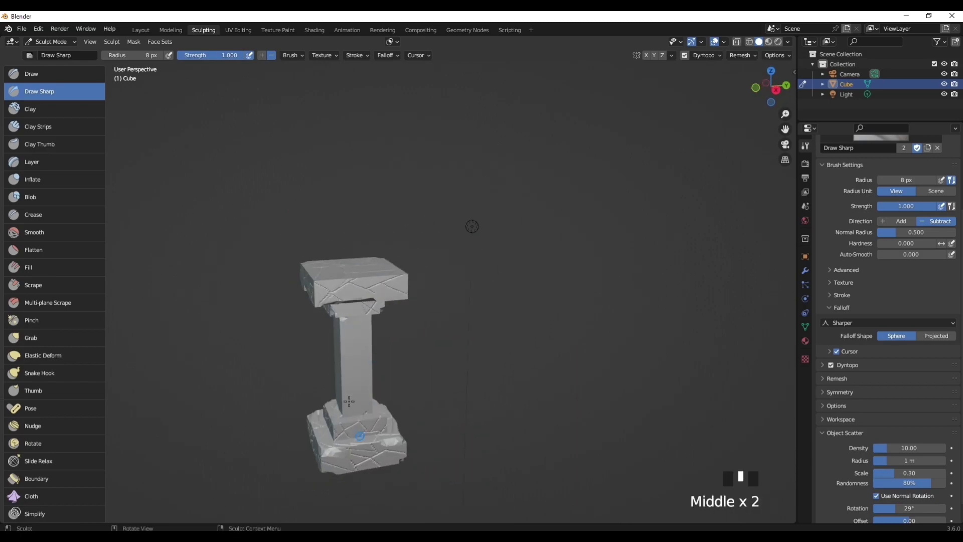
{"action": "left_click_drag", "start_coordinate": [349, 402], "coordinate": [332, 392]}
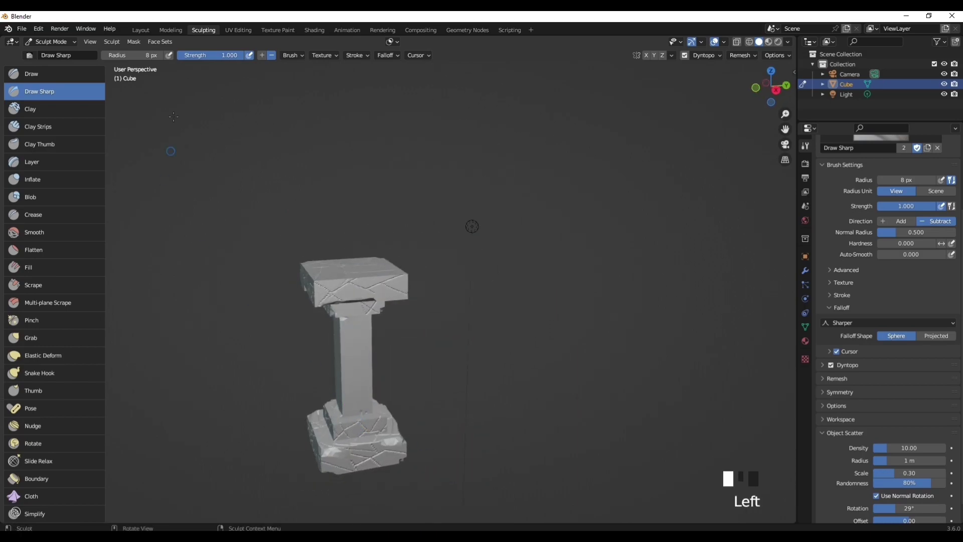
{"action": "left_click", "coordinate": [91, 42]}
{"action": "left_click", "coordinate": [127, 99]}
{"action": "middle_click_drag", "start_coordinate": [426, 316], "coordinate": [386, 229]}
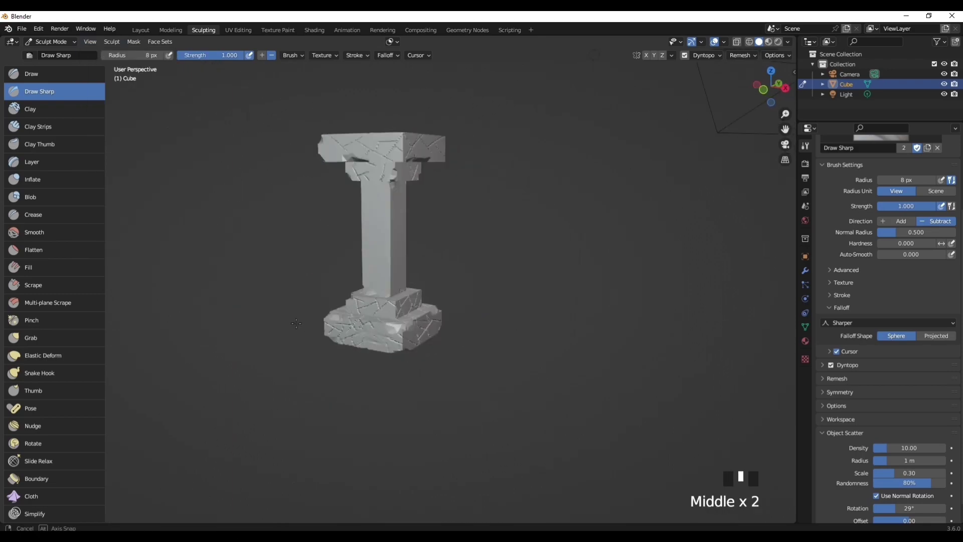
{"action": "scroll", "coordinate": [389, 225], "scroll_direction": "up", "scroll_amount": 2}
{"action": "scroll", "coordinate": [388, 225], "scroll_direction": "down", "scroll_amount": 4}
{"action": "mouse_move", "coordinate": [442, 254]}
{"action": "middle_mouse_down"}
{"action": "mouse_move", "coordinate": [440, 262]}
{"action": "mouse_move", "coordinate": [529, 255]}
{"action": "mouse_move", "coordinate": [382, 190]}
{"action": "middle_mouse_up"}
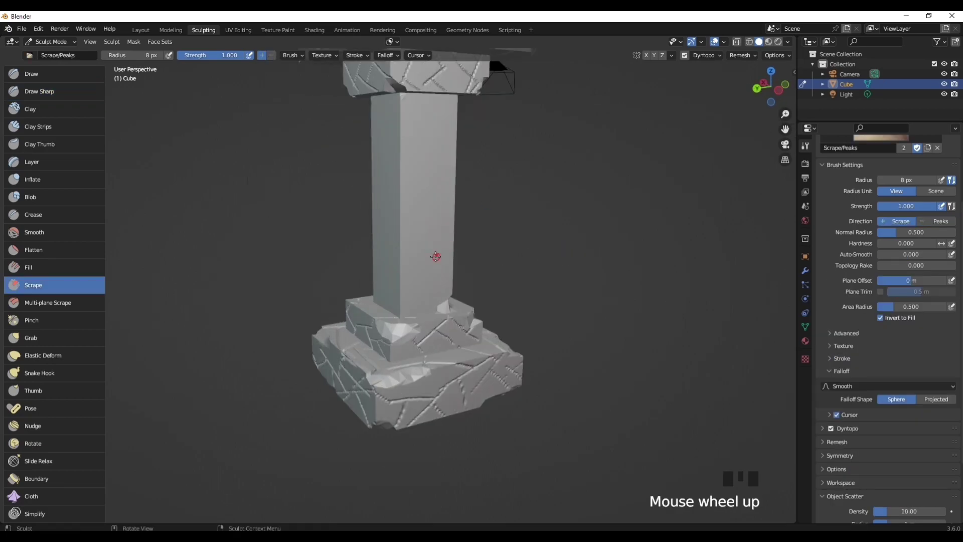
Try chipping the shaft's lower vertical edge with the Scrape brush at a 21 px radius.
{"action": "middle_click_drag", "start_coordinate": [434, 254], "coordinate": [392, 234]}
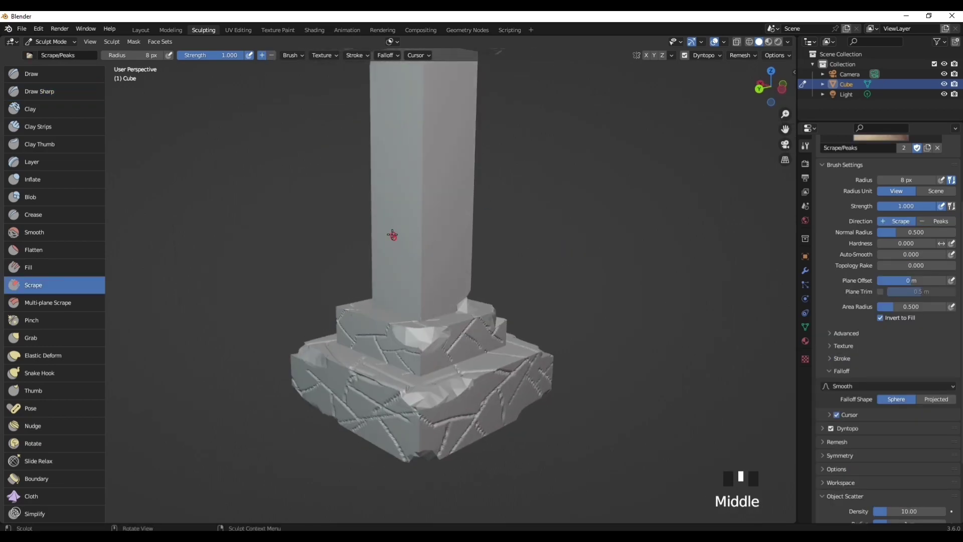
{"action": "key", "text": "f"}
{"action": "left_click", "coordinate": [423, 265]}
{"action": "middle_click_drag", "start_coordinate": [426, 287], "coordinate": [381, 309]}
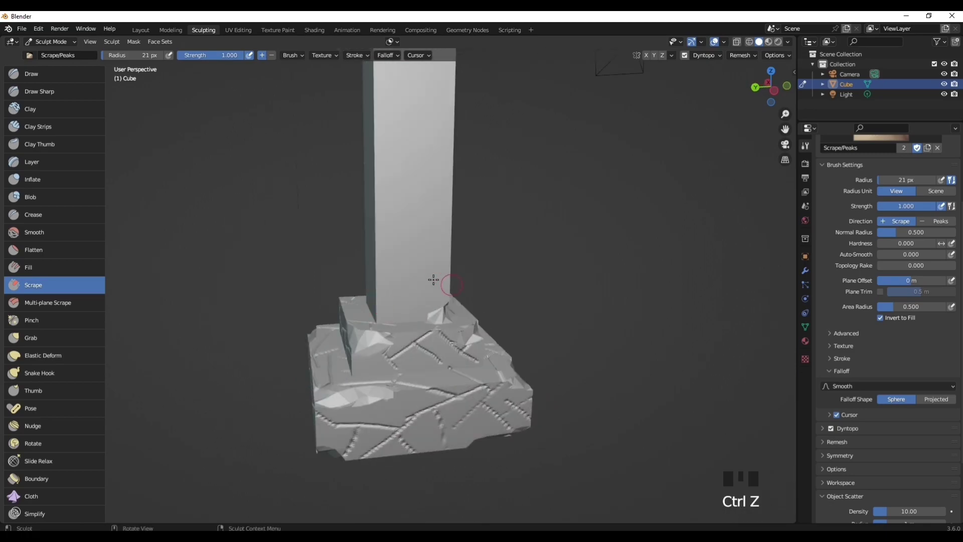
{"action": "middle_click_drag", "start_coordinate": [440, 282], "coordinate": [408, 285]}
{"action": "left_click_drag", "start_coordinate": [391, 288], "coordinate": [404, 298]}
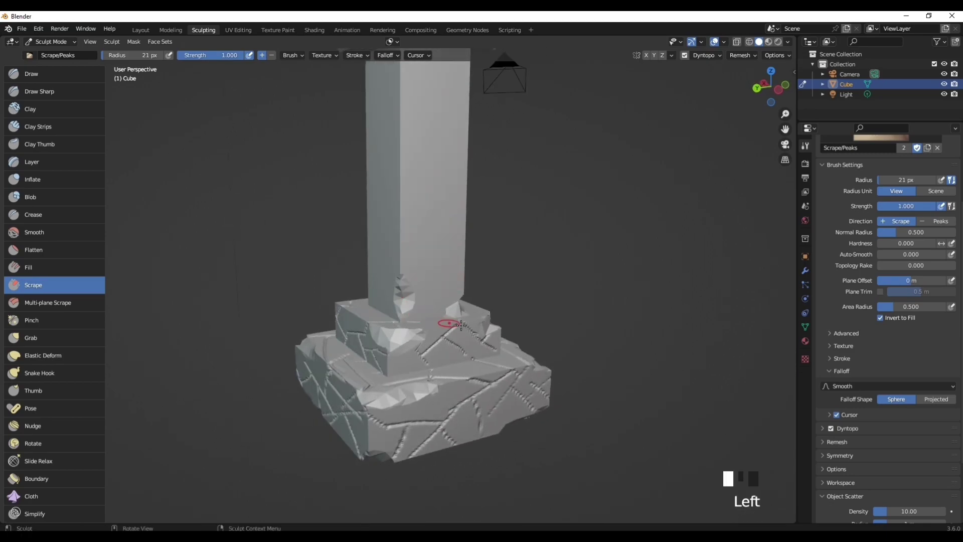
Set the Scrape brush radius to 11 px and chip the shaft's vertical edges near the base and the capital.
{"action": "middle_click_drag", "start_coordinate": [460, 324], "coordinate": [413, 298]}
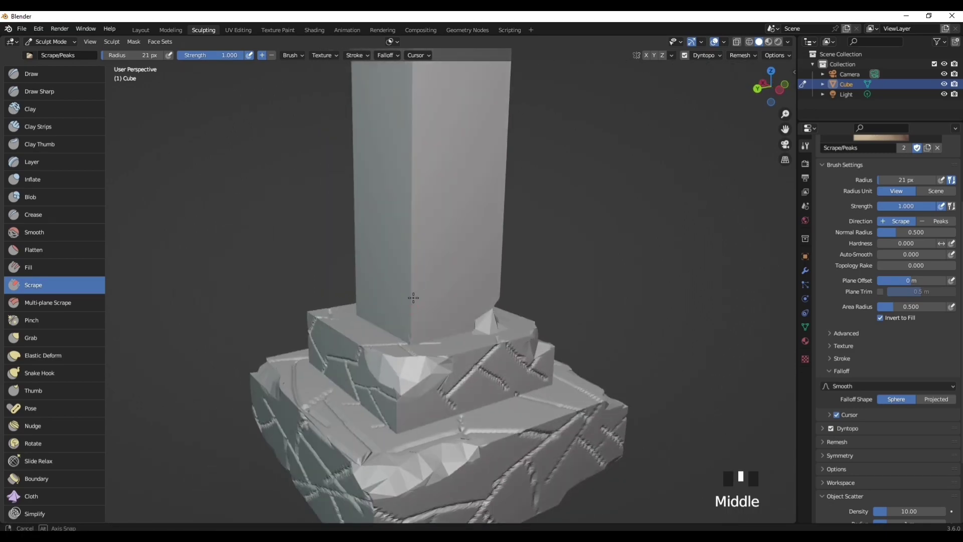
{"action": "key", "text": "f"}
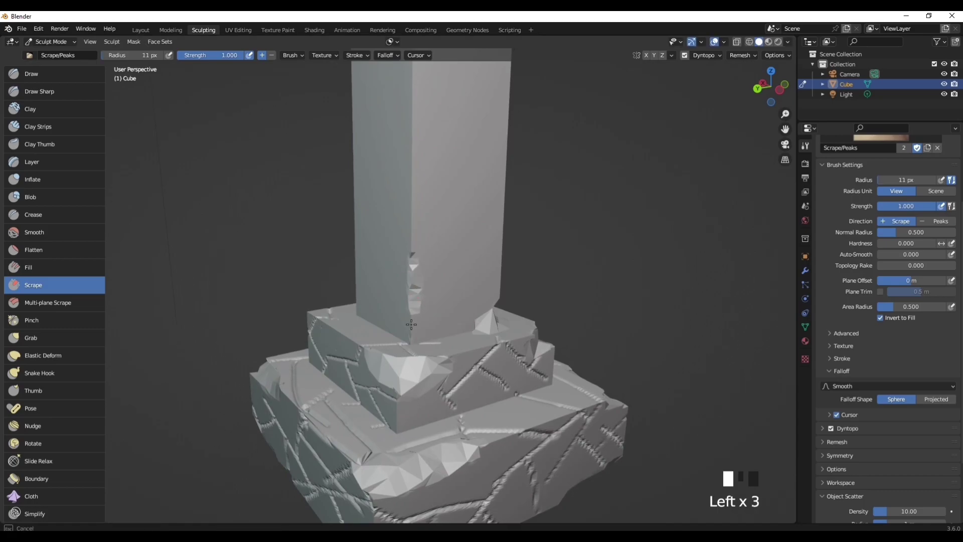
{"action": "middle_click_drag", "start_coordinate": [417, 339], "coordinate": [158, 142]}
{"action": "scroll", "coordinate": [525, 315], "scroll_direction": "down", "scroll_amount": 2}
{"action": "middle_click_drag", "start_coordinate": [363, 160], "coordinate": [494, 201]}
{"action": "scroll", "coordinate": [494, 200], "scroll_direction": "down", "scroll_amount": 1}
{"action": "middle_click_drag", "start_coordinate": [381, 201], "coordinate": [471, 216]}
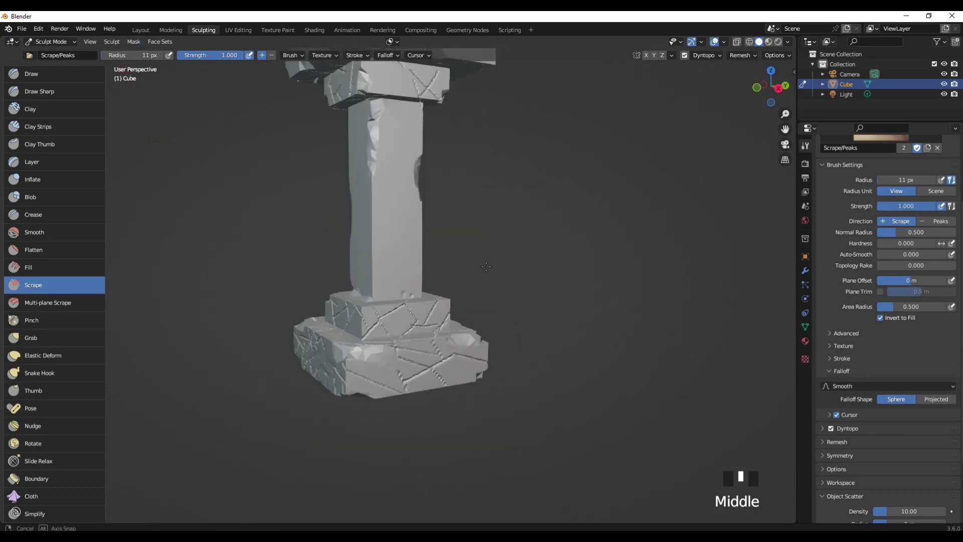
Scrape more chips into the middle and lower parts of the shaft's vertical edges.
{"action": "scroll", "coordinate": [380, 224], "scroll_direction": "up", "scroll_amount": 1}
{"action": "left_click_drag", "start_coordinate": [371, 222], "coordinate": [370, 240]}
{"action": "middle_click_drag", "start_coordinate": [373, 272], "coordinate": [430, 275]}
{"action": "left_click_drag", "start_coordinate": [430, 275], "coordinate": [441, 301]}
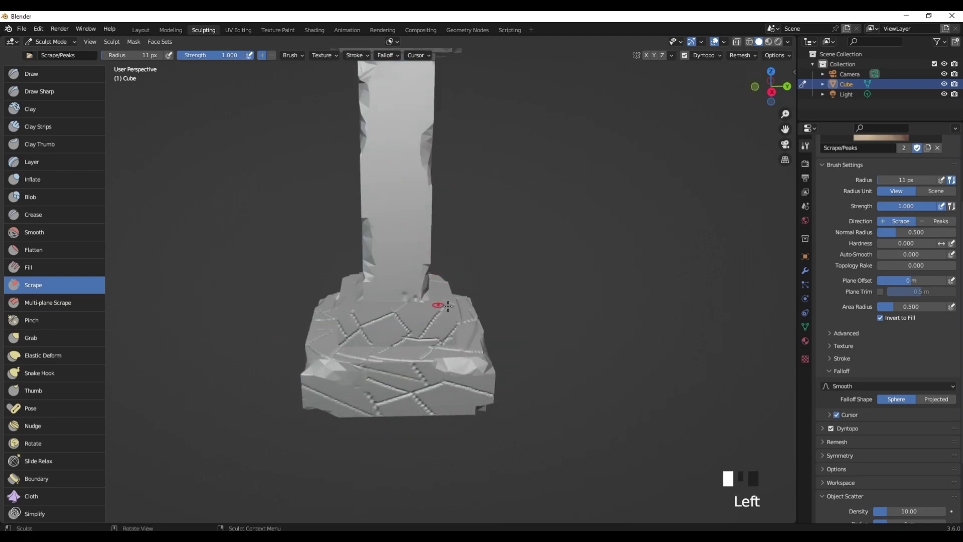
{"action": "scroll", "coordinate": [355, 318], "scroll_direction": "down", "scroll_amount": 2}
{"action": "mouse_move", "coordinate": [354, 318]}
{"action": "middle_mouse_down"}
{"action": "mouse_move", "coordinate": [600, 310]}
{"action": "mouse_move", "coordinate": [446, 325]}
{"action": "middle_mouse_up"}
{"action": "scroll", "coordinate": [446, 328], "scroll_direction": "up", "scroll_amount": 2}
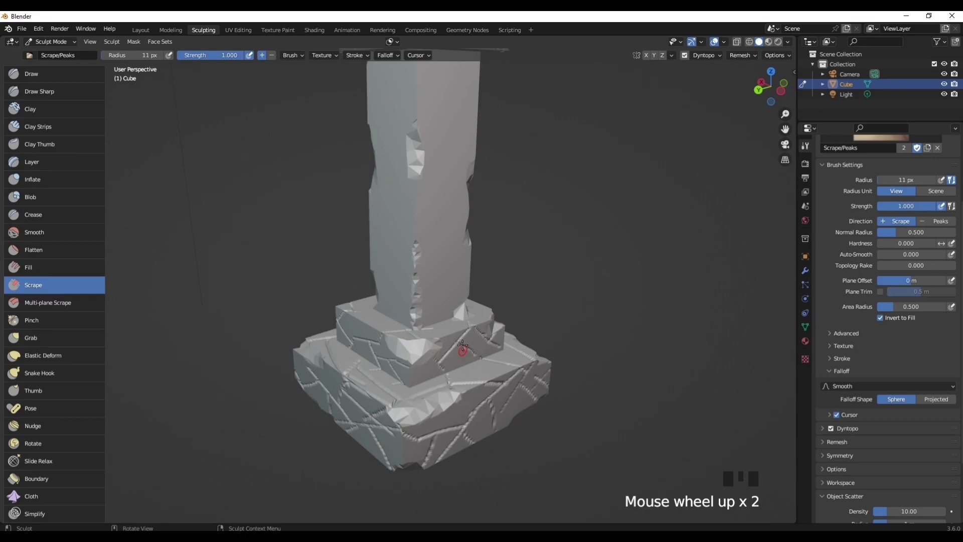
{"action": "scroll", "coordinate": [462, 346], "scroll_direction": "down", "scroll_amount": 2}
{"action": "scroll", "coordinate": [466, 418], "scroll_direction": "up", "scroll_amount": 4}
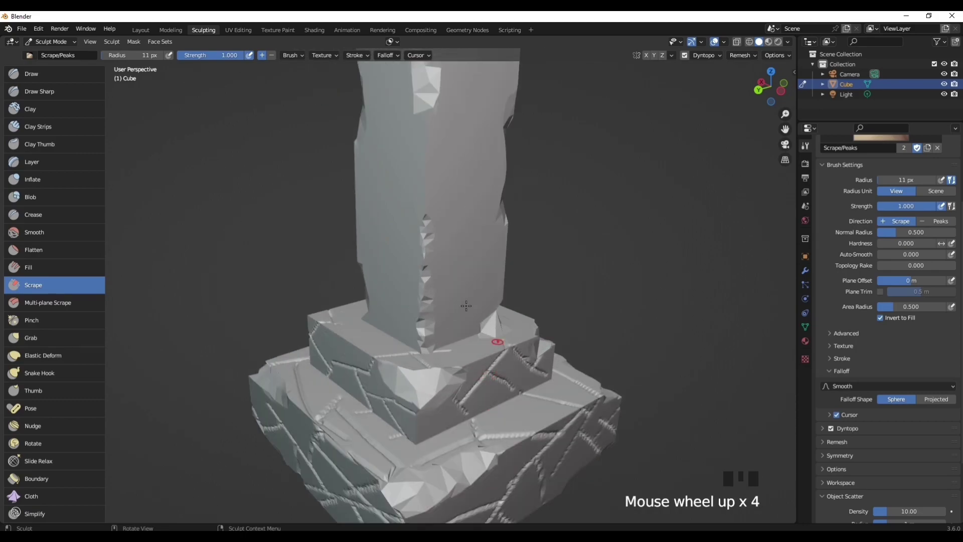
Switch to the Draw Sharp brush with an 8 px radius and carve diagonal cracks across one shaft face.
{"action": "left_click", "coordinate": [43, 91]}
{"action": "scroll", "coordinate": [505, 373], "scroll_direction": "down", "scroll_amount": 5}
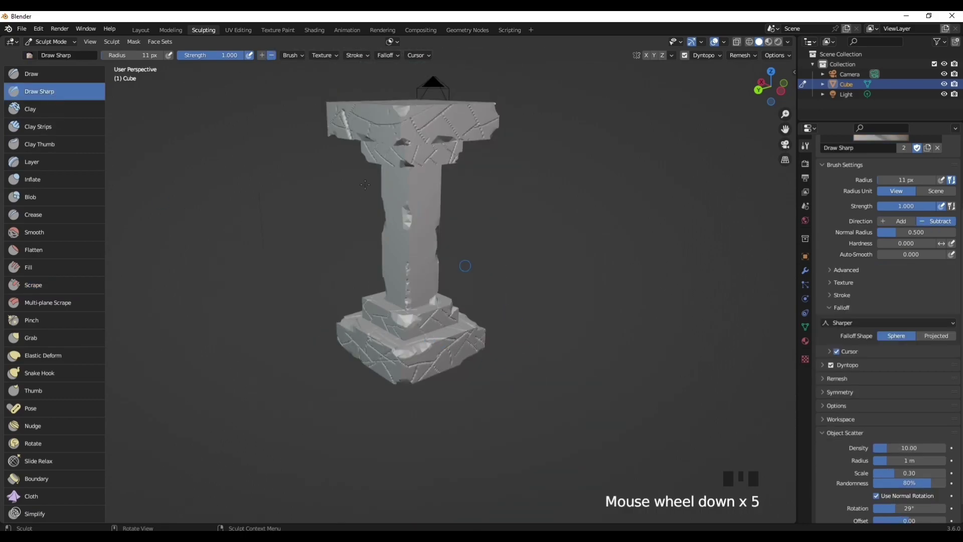
{"action": "left_click", "coordinate": [455, 284]}
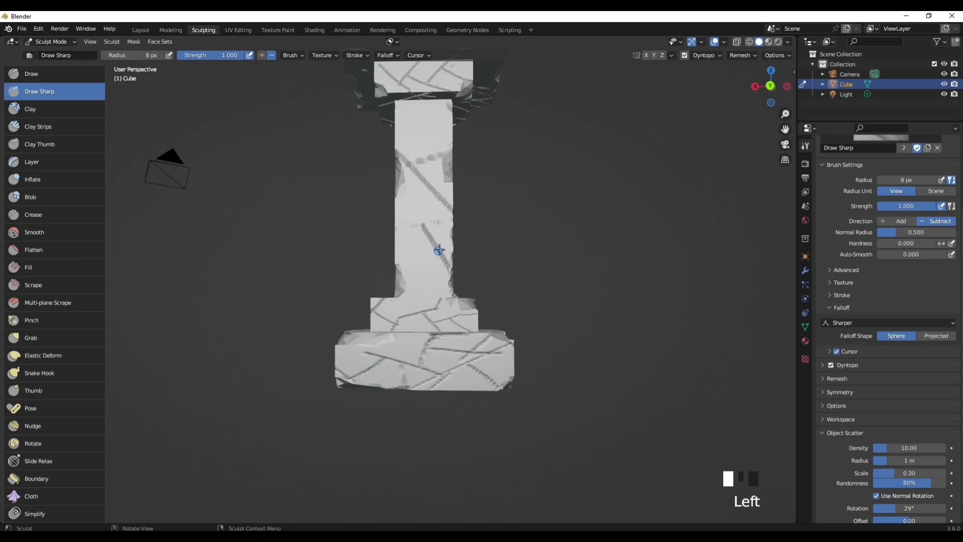
Carve diagonal cracks across the shaft's other side faces.
{"action": "middle_click_drag", "start_coordinate": [438, 249], "coordinate": [319, 149]}
{"action": "left_click", "coordinate": [319, 149]}
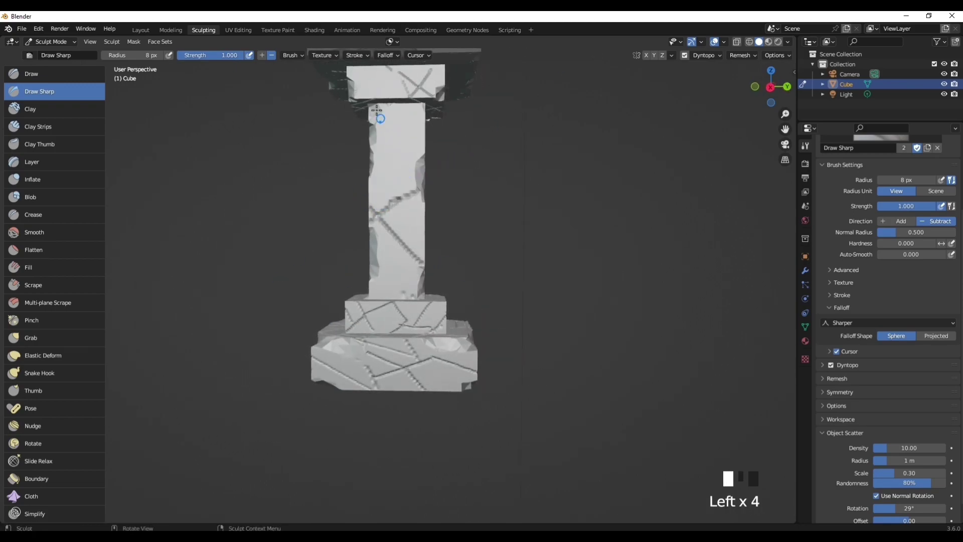
{"action": "left_click_drag", "start_coordinate": [380, 117], "coordinate": [476, 212]}
{"action": "middle_click_drag", "start_coordinate": [412, 154], "coordinate": [383, 189]}
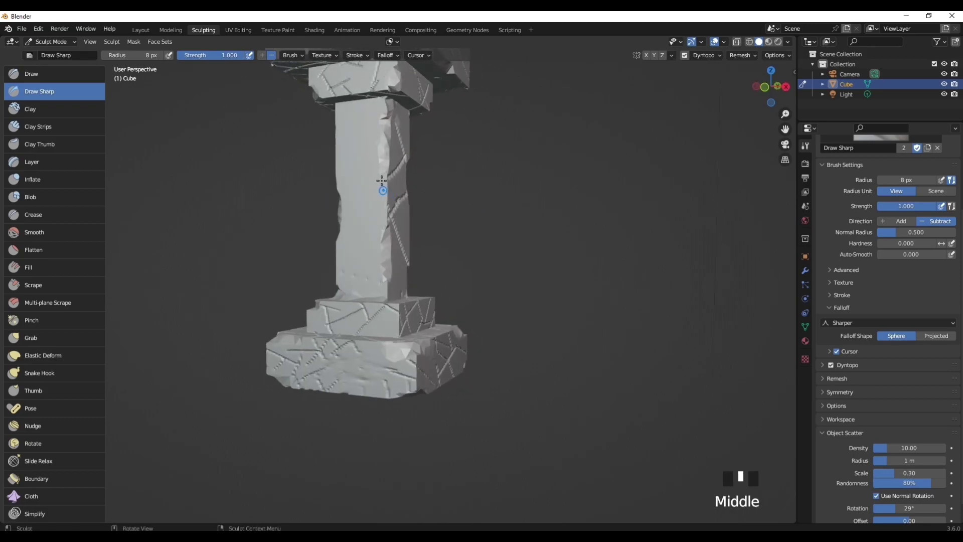
{"action": "left_click", "coordinate": [276, 74]}
{"action": "left_click_drag", "start_coordinate": [354, 146], "coordinate": [323, 223]}
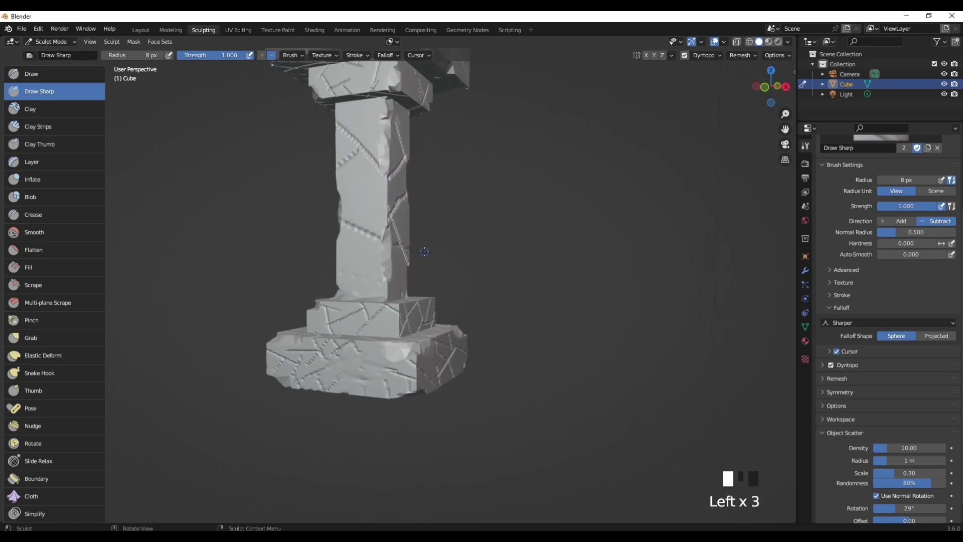
{"action": "middle_click_drag", "start_coordinate": [311, 302], "coordinate": [333, 320]}
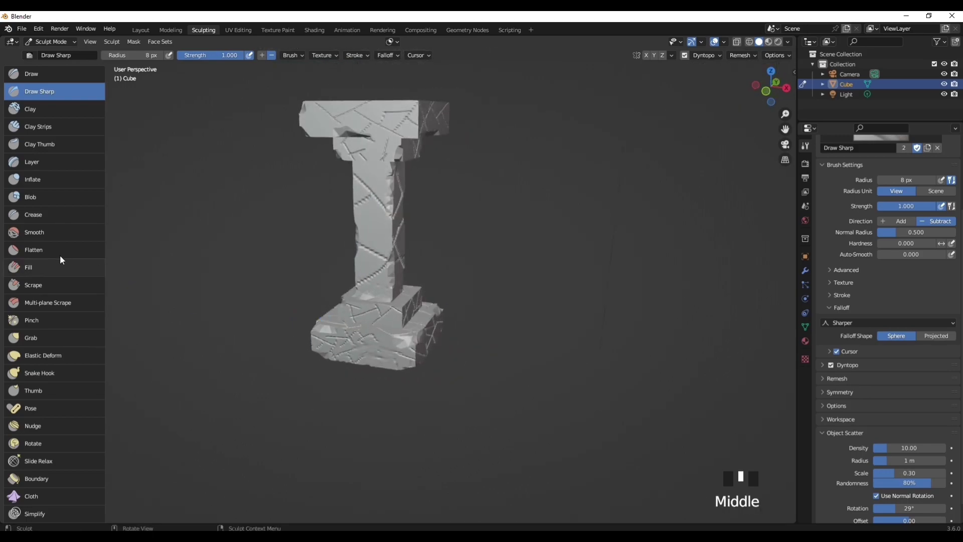
Smooth the jagged chips along one vertical shaft edge with the Flatten brush at a 13 px radius and 0.5 strength.
{"action": "left_click", "coordinate": [34, 249]}
{"action": "scroll", "coordinate": [34, 249], "scroll_direction": "down", "scroll_amount": 4}
{"action": "middle_click_drag", "start_coordinate": [341, 256], "coordinate": [406, 258]}
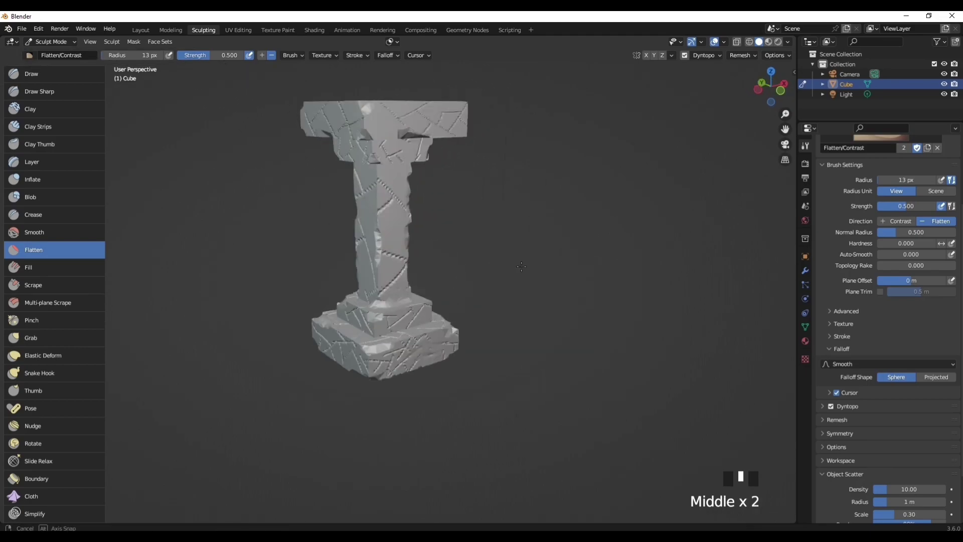
{"action": "scroll", "coordinate": [414, 258], "scroll_direction": "up", "scroll_amount": 2}
{"action": "left_click_drag", "start_coordinate": [382, 264], "coordinate": [381, 269]}
{"action": "left_click_drag", "start_coordinate": [377, 173], "coordinate": [383, 176]}
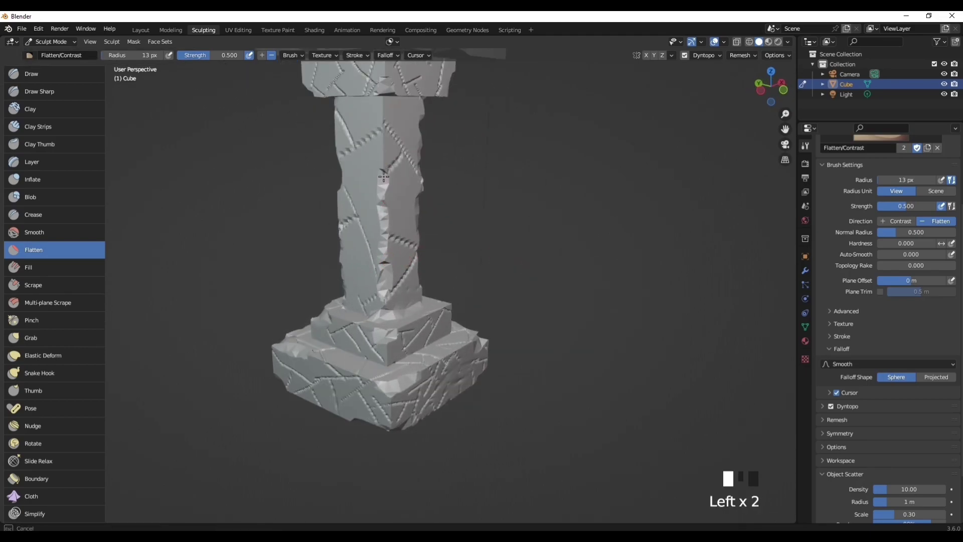
{"action": "mouse_move", "coordinate": [381, 199]}
{"action": "middle_mouse_down"}
{"action": "mouse_move", "coordinate": [426, 199]}
{"action": "mouse_move", "coordinate": [370, 185]}
{"action": "middle_mouse_up"}
{"action": "left_click", "coordinate": [425, 199]}
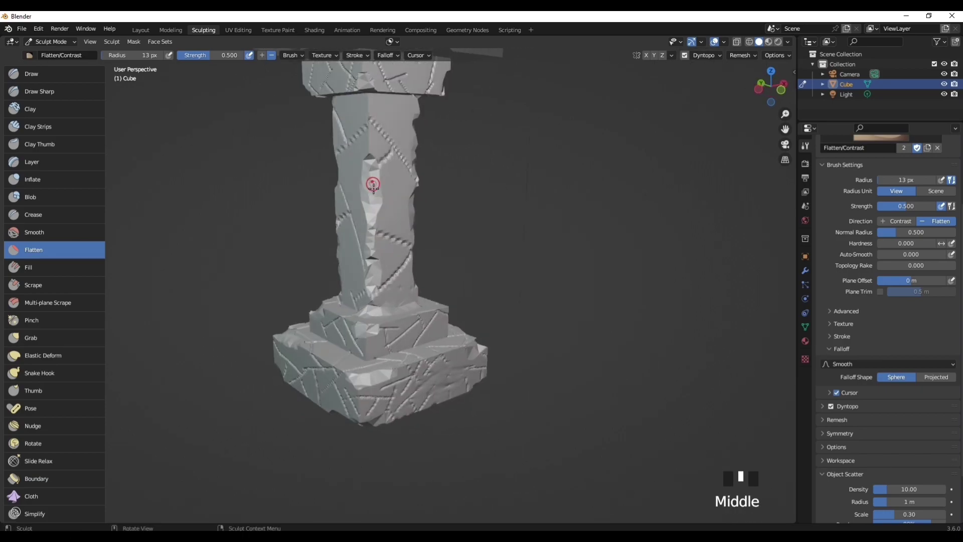
{"action": "left_click_drag", "start_coordinate": [369, 178], "coordinate": [368, 174]}
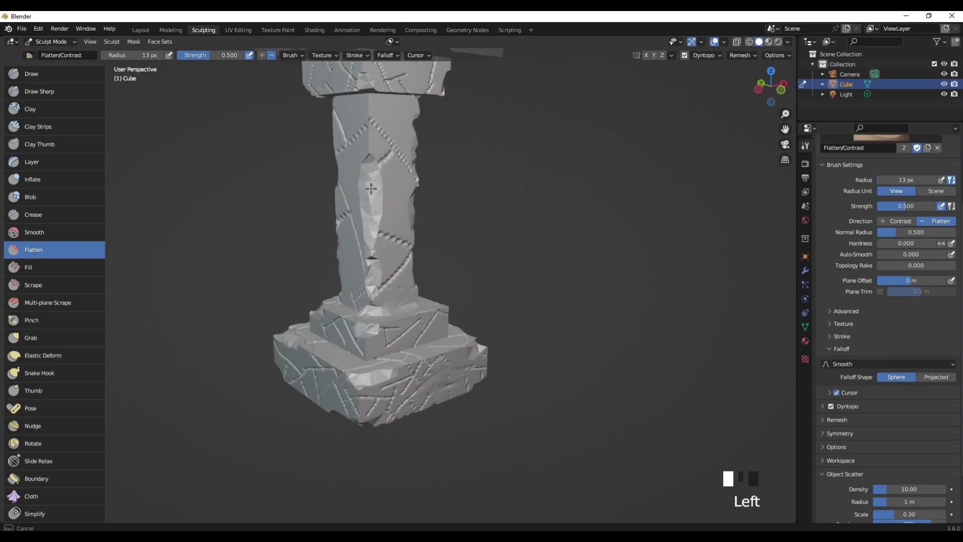
Examine the chipped edges and cracks of the pillar from several sides.
{"action": "mouse_move", "coordinate": [382, 192]}
{"action": "middle_mouse_down"}
{"action": "mouse_move", "coordinate": [421, 234]}
{"action": "mouse_move", "coordinate": [487, 234]}
{"action": "middle_mouse_up"}
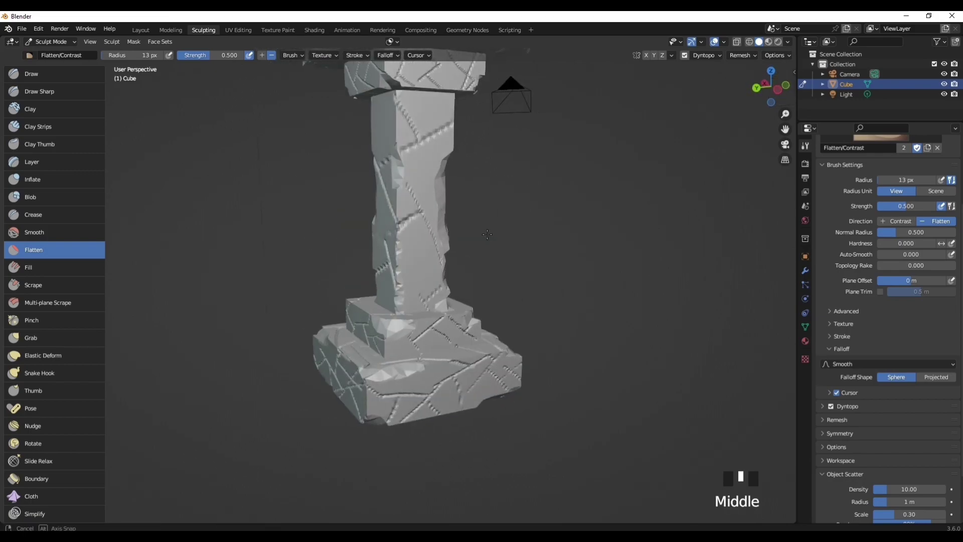
{"action": "middle_click_drag", "start_coordinate": [421, 224], "coordinate": [301, 281]}
{"action": "scroll", "coordinate": [393, 333], "scroll_direction": "up", "scroll_amount": 2}
{"action": "scroll", "coordinate": [393, 333], "scroll_direction": "down", "scroll_amount": 6}
{"action": "scroll", "coordinate": [301, 281], "scroll_direction": "up", "scroll_amount": 1}
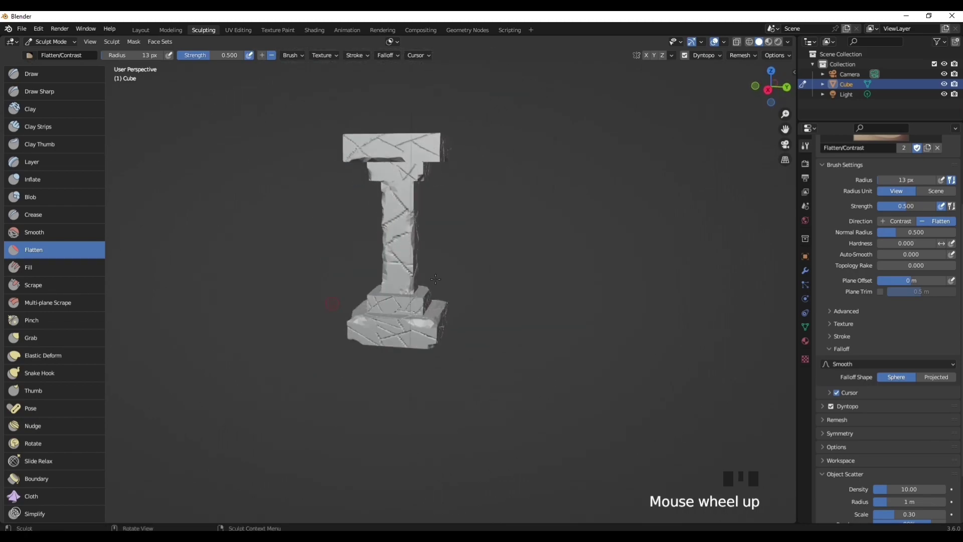
{"action": "mouse_move", "coordinate": [538, 253]}
{"action": "middle_mouse_down"}
{"action": "mouse_move", "coordinate": [368, 253]}
{"action": "mouse_move", "coordinate": [373, 266]}
{"action": "mouse_move", "coordinate": [400, 252]}
{"action": "mouse_move", "coordinate": [453, 296]}
{"action": "mouse_move", "coordinate": [434, 265]}
{"action": "middle_mouse_up"}
{"action": "scroll", "coordinate": [374, 266], "scroll_direction": "up", "scroll_amount": 2}
{"action": "scroll", "coordinate": [374, 271], "scroll_direction": "down", "scroll_amount": 2}
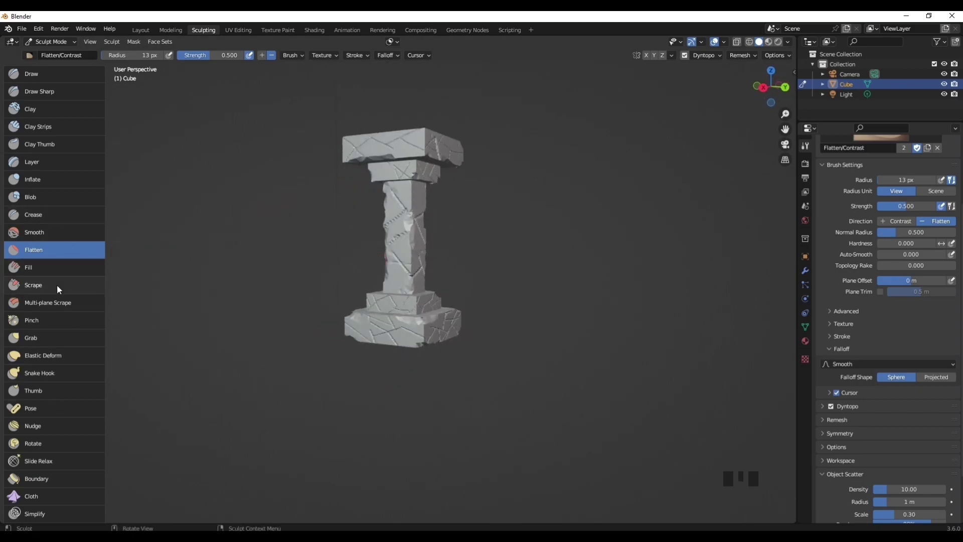
Try roughening the capital with the Clay Strips brush at a 151 px radius.
{"action": "left_click", "coordinate": [45, 115]}
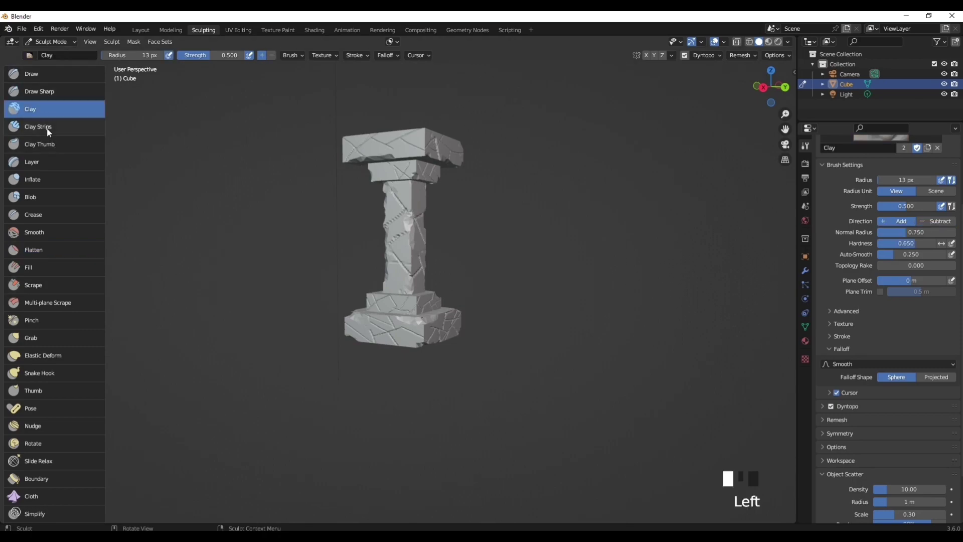
{"action": "left_click", "coordinate": [47, 126]}
{"action": "middle_click_drag", "start_coordinate": [464, 233], "coordinate": [476, 221]}
{"action": "key", "text": "f"}
{"action": "left_click", "coordinate": [414, 125]}
{"action": "left_click_drag", "start_coordinate": [414, 128], "coordinate": [418, 139]}
{"action": "middle_click_drag", "start_coordinate": [434, 172], "coordinate": [441, 172]}
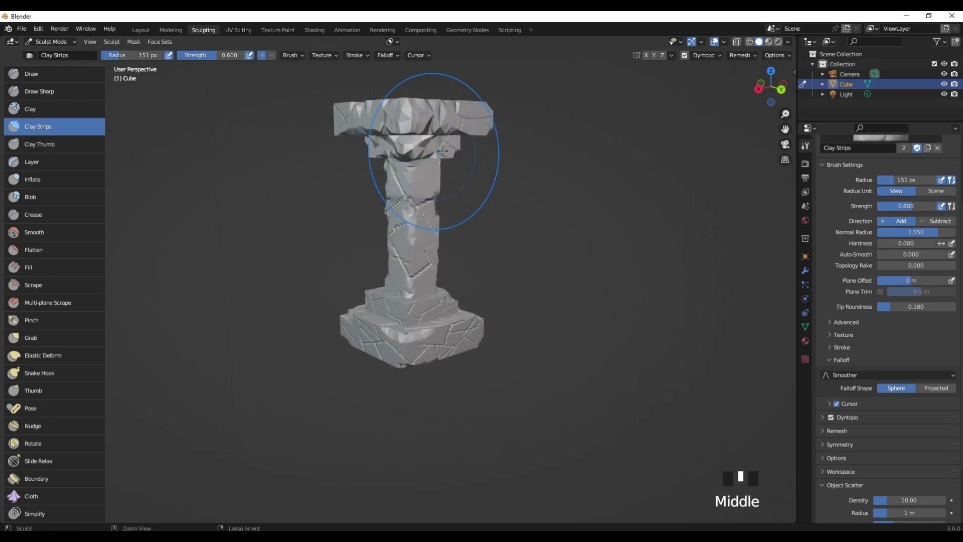
{"action": "key", "text": "ctrl+z"}
{"action": "left_click", "coordinate": [447, 214]}
{"action": "mouse_move", "coordinate": [448, 213]}
{"action": "middle_mouse_down"}
{"action": "mouse_move", "coordinate": [379, 166]}
{"action": "mouse_move", "coordinate": [406, 175]}
{"action": "mouse_move", "coordinate": [407, 192]}
{"action": "middle_mouse_up"}
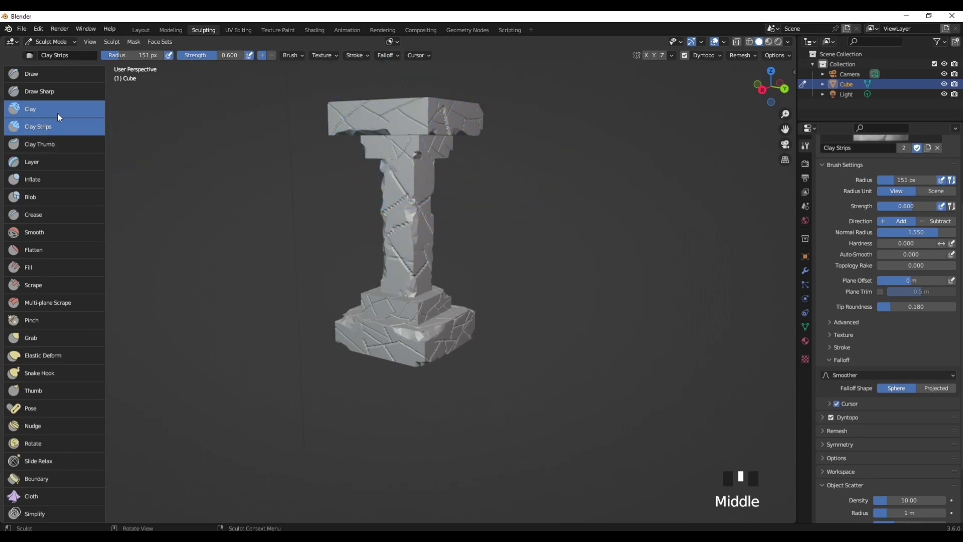
Try the Clay brush on the pillar shaft with a radius of 1 px.
{"action": "left_click", "coordinate": [30, 109]}
{"action": "key", "text": "f"}
{"action": "left_click", "coordinate": [424, 274]}
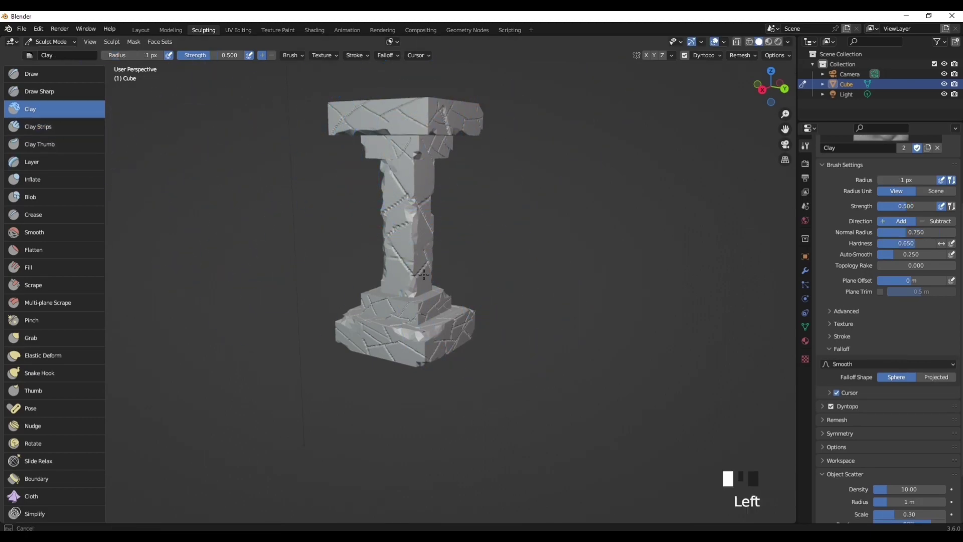
{"action": "middle_click_drag", "start_coordinate": [449, 268], "coordinate": [420, 231]}
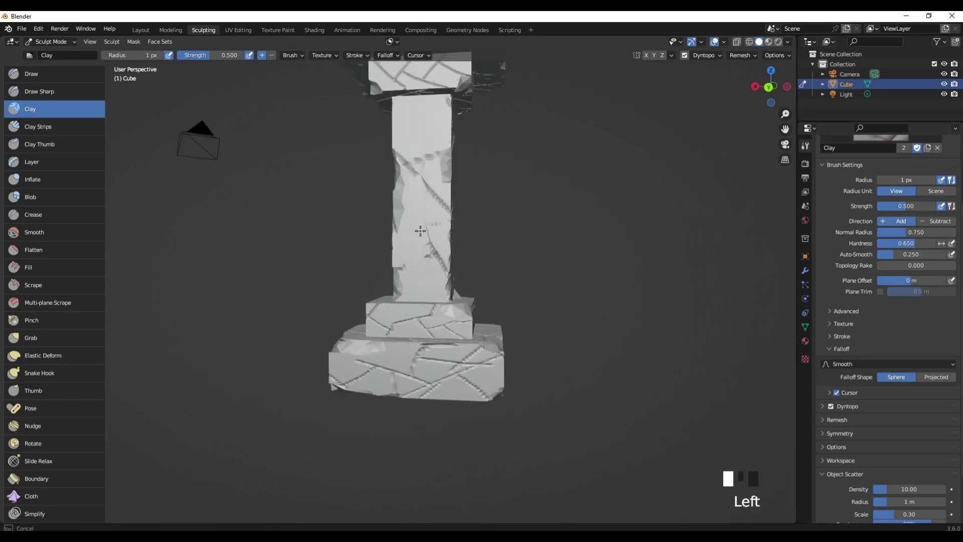
{"action": "mouse_move", "coordinate": [468, 321]}
{"action": "middle_mouse_down"}
{"action": "mouse_move", "coordinate": [543, 348]}
{"action": "mouse_move", "coordinate": [355, 237]}
{"action": "mouse_move", "coordinate": [164, 334]}
{"action": "mouse_move", "coordinate": [242, 146]}
{"action": "mouse_move", "coordinate": [408, 81]}
{"action": "mouse_move", "coordinate": [451, 200]}
{"action": "mouse_move", "coordinate": [482, 231]}
{"action": "mouse_move", "coordinate": [651, 257]}
{"action": "middle_mouse_up"}
{"action": "scroll", "coordinate": [481, 326], "scroll_direction": "up", "scroll_amount": 5}
Return to the Layout workspace and inspect the whole sculpted pillar from several sides.
{"action": "left_click", "coordinate": [141, 31]}
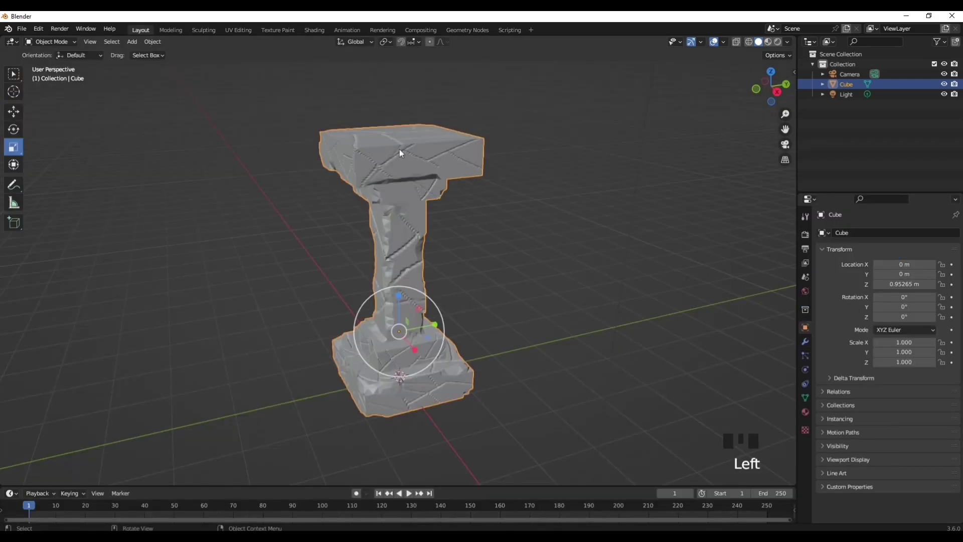
{"action": "mouse_move", "coordinate": [540, 200]}
{"action": "middle_mouse_down"}
{"action": "mouse_move", "coordinate": [439, 184]}
{"action": "mouse_move", "coordinate": [243, 203]}
{"action": "mouse_move", "coordinate": [530, 259]}
{"action": "middle_mouse_up"}
{"action": "scroll", "coordinate": [531, 258], "scroll_direction": "up", "scroll_amount": 1}
{"action": "scroll", "coordinate": [458, 302], "scroll_direction": "down", "scroll_amount": 2}
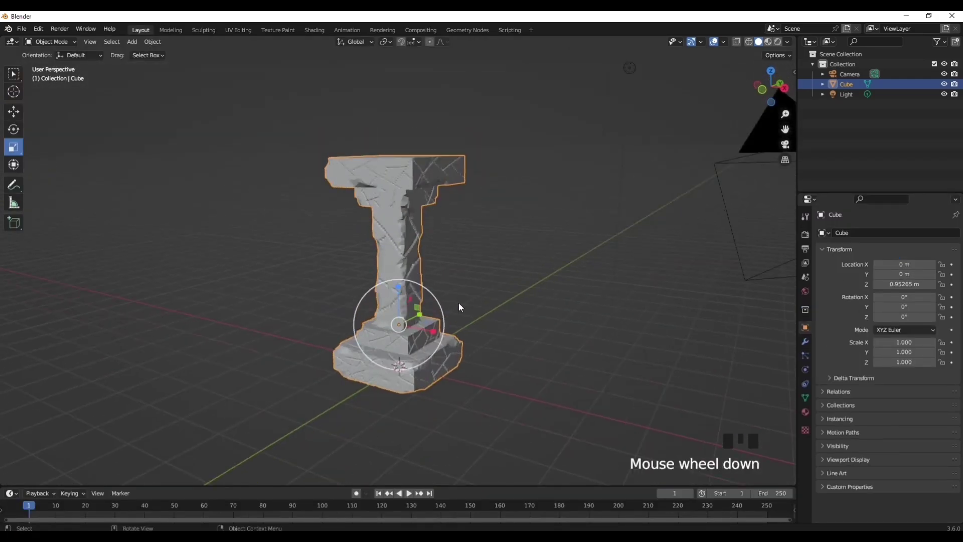
{"action": "left_click", "coordinate": [500, 350]}
{"action": "middle_click_drag", "start_coordinate": [500, 350], "coordinate": [392, 293]}
{"action": "left_click", "coordinate": [392, 296]}
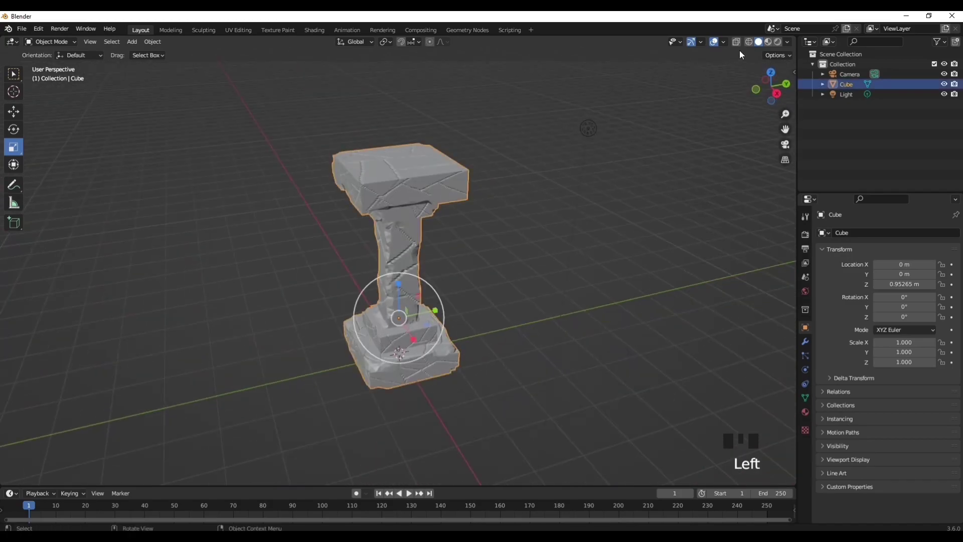
Show the viewport in rendered shading and set the render engine to Cycles.
{"action": "left_click", "coordinate": [778, 42]}
{"action": "left_click", "coordinate": [806, 234]}
{"action": "left_click", "coordinate": [906, 232]}
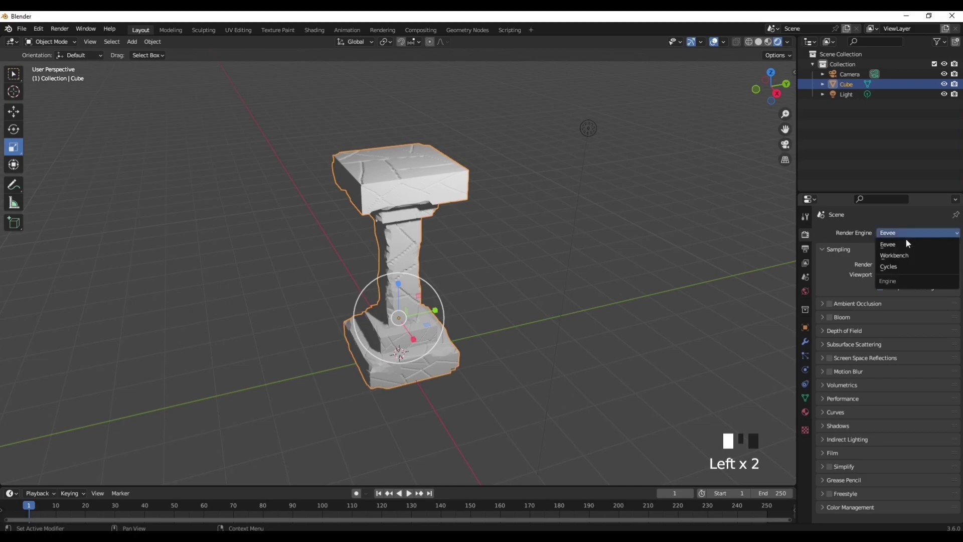
{"action": "left_click", "coordinate": [888, 267]}
Duplicate the light and move the copy to the opposite side of the pillar.
{"action": "middle_click_drag", "start_coordinate": [527, 257], "coordinate": [327, 290]}
{"action": "scroll", "coordinate": [486, 234], "scroll_direction": "down", "scroll_amount": 2}
{"action": "left_click", "coordinate": [484, 215]}
{"action": "right_click", "coordinate": [366, 211]}
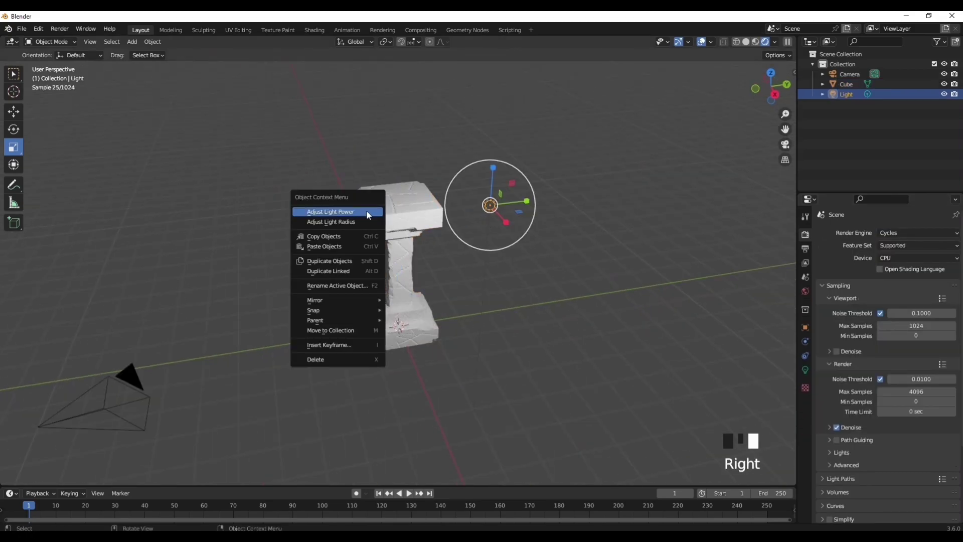
{"action": "left_click", "coordinate": [357, 260]}
{"action": "key", "text": "g"}
{"action": "key", "text": "x"}
{"action": "left_click", "coordinate": [378, 125]}
{"action": "key", "text": "g"}
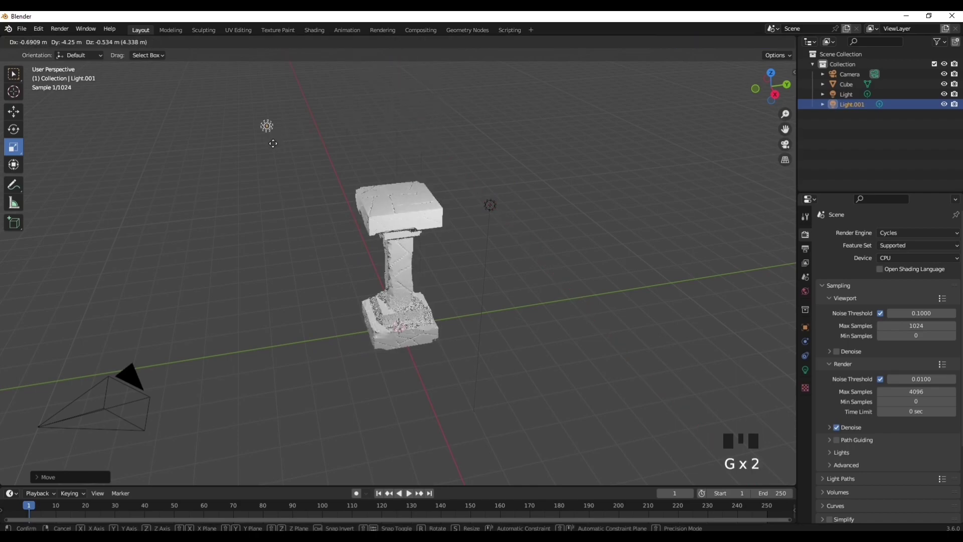
{"action": "left_click", "coordinate": [256, 140]}
Select the pillar and search the Textures category of the Poliigon library for FREE.
{"action": "middle_click_drag", "start_coordinate": [470, 151], "coordinate": [447, 298]}
{"action": "left_click", "coordinate": [436, 301]}
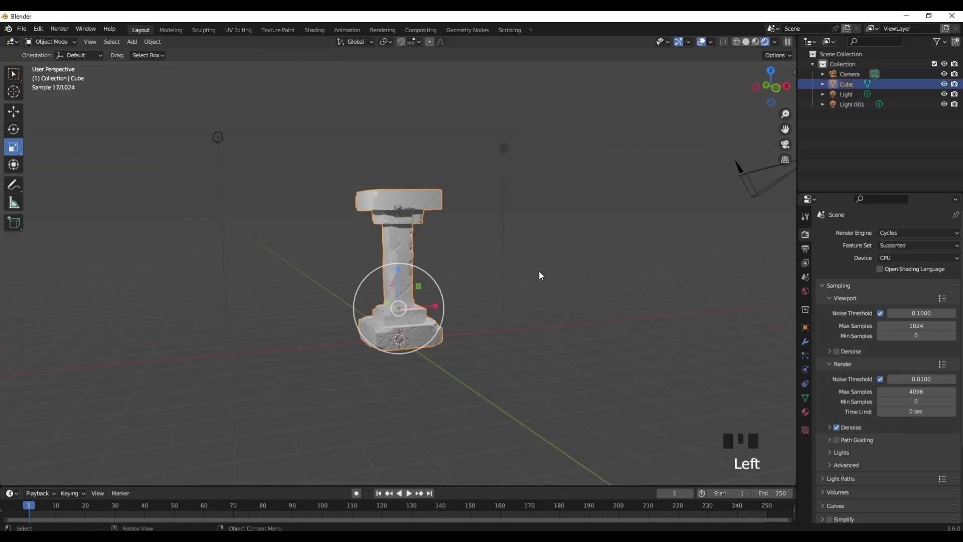
{"action": "middle_click_drag", "start_coordinate": [539, 272], "coordinate": [506, 287]}
{"action": "key", "text": "n"}
{"action": "left_click", "coordinate": [790, 333]}
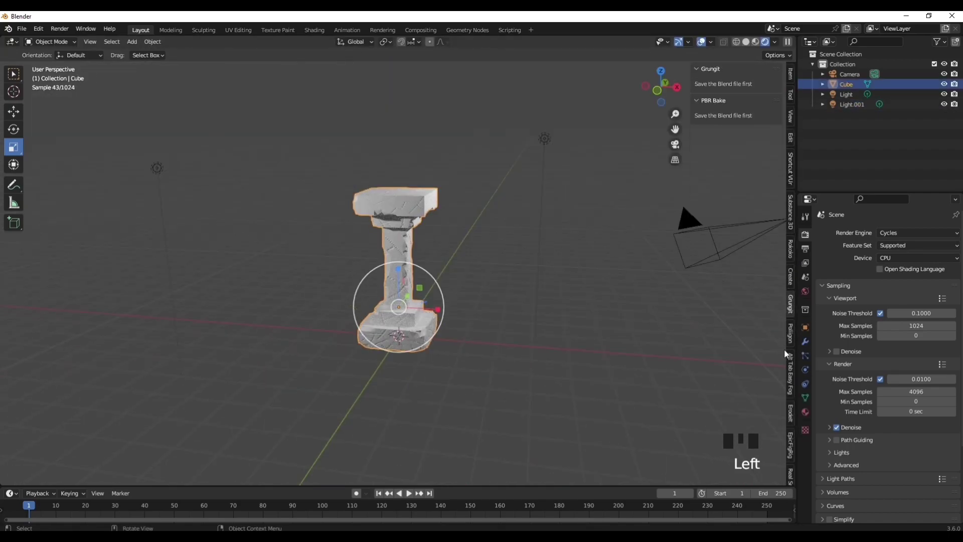
{"action": "left_click", "coordinate": [721, 126]}
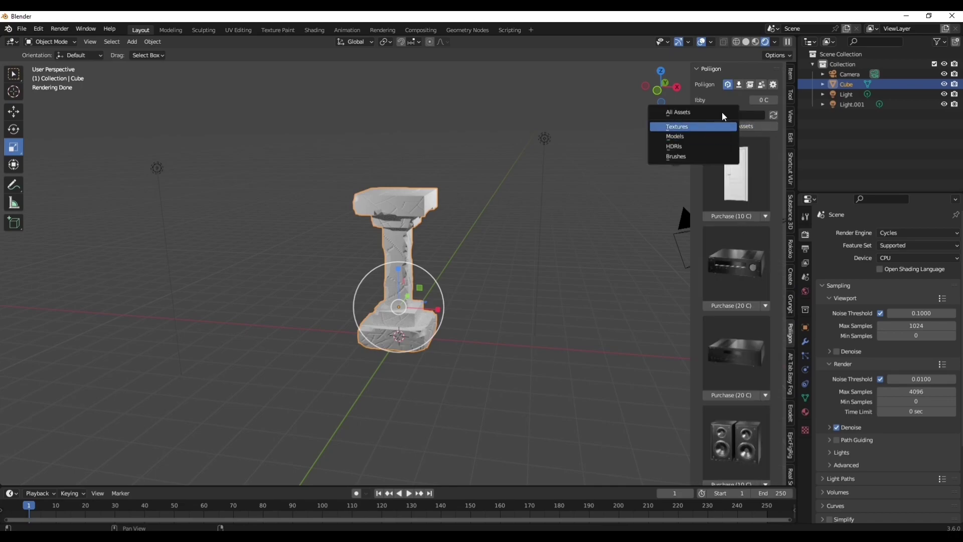
{"action": "left_click", "coordinate": [721, 127]}
{"action": "left_click", "coordinate": [722, 115]}
{"action": "type", "text": "FREE"}
{"action": "key", "text": "Return"}
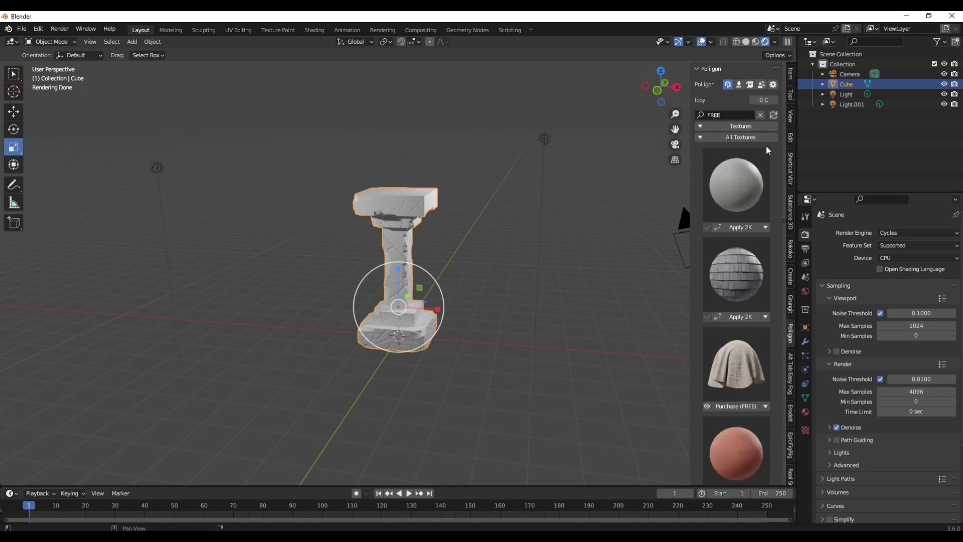
Apply the 2K CityStreetAsphaltGenericClean001 texture from the second page of results to the pillar.
{"action": "scroll", "coordinate": [739, 180], "scroll_direction": "down", "scroll_amount": 15}
{"action": "scroll", "coordinate": [735, 372], "scroll_direction": "down", "scroll_amount": 3}
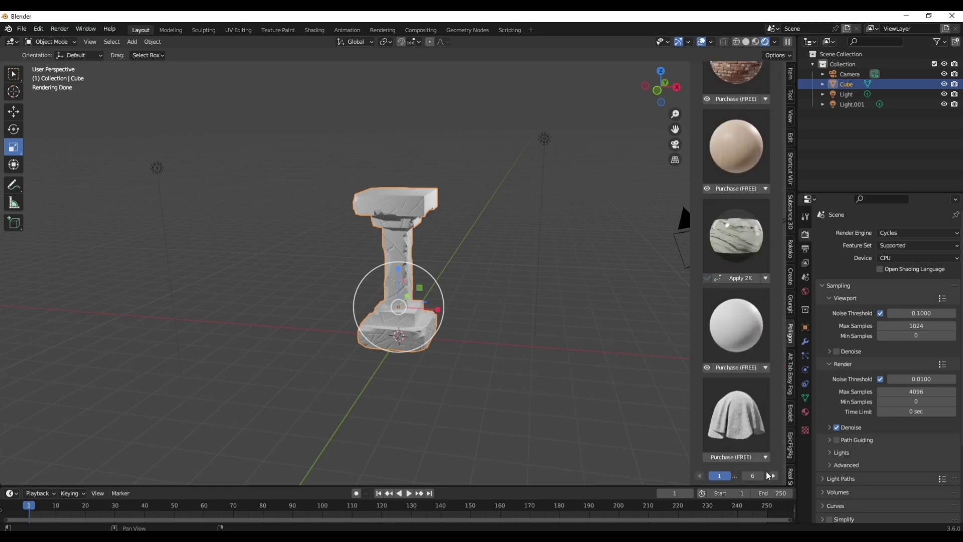
{"action": "left_click", "coordinate": [773, 475]}
{"action": "scroll", "coordinate": [772, 359], "scroll_direction": "up", "scroll_amount": 3}
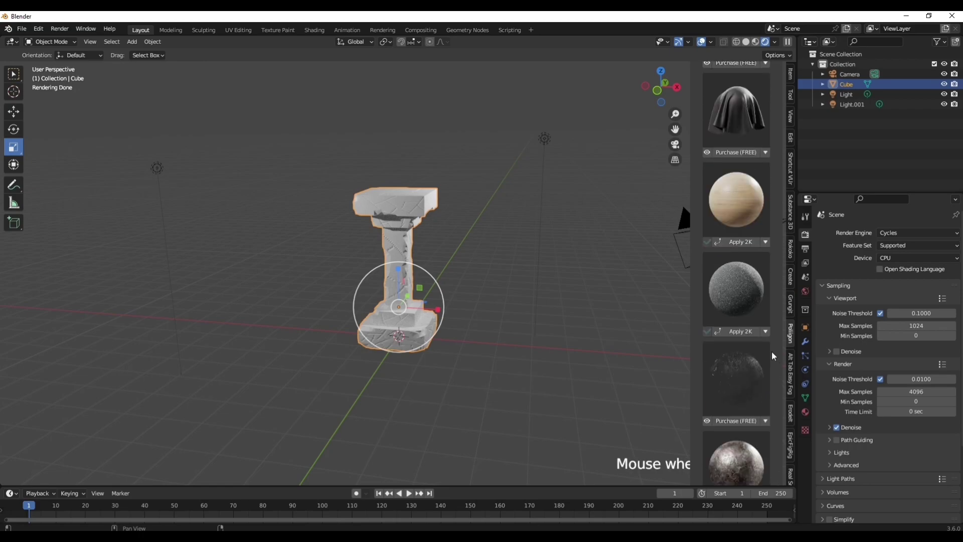
{"action": "left_click", "coordinate": [725, 332]}
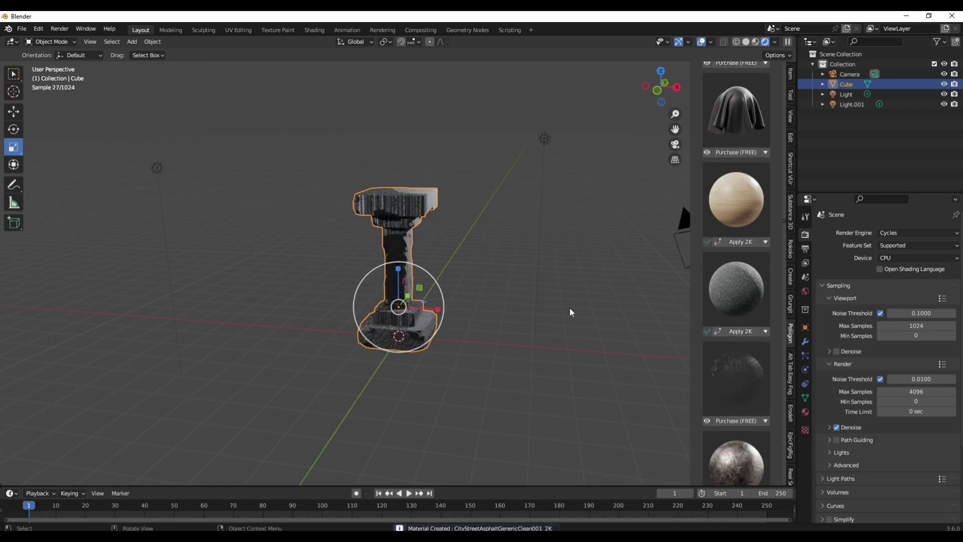
Select all of the pillar's faces and unwrap them with Smart UV Project.
{"action": "key", "text": "Tab"}
{"action": "key", "text": "a"}
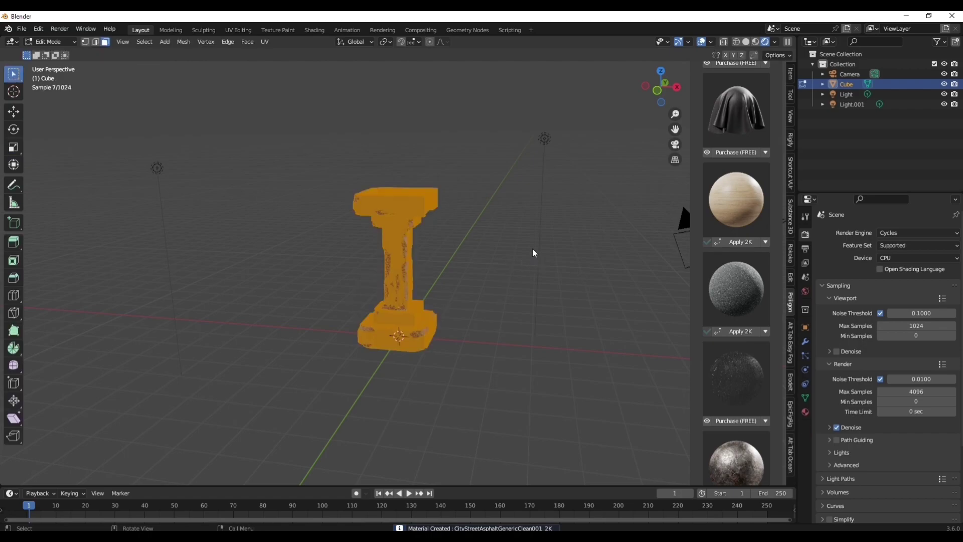
{"action": "key", "text": "Tab"}
{"action": "key", "text": "n"}
{"action": "middle_click_drag", "start_coordinate": [452, 375], "coordinate": [369, 310]}
{"action": "scroll", "coordinate": [369, 310], "scroll_direction": "up", "scroll_amount": 2}
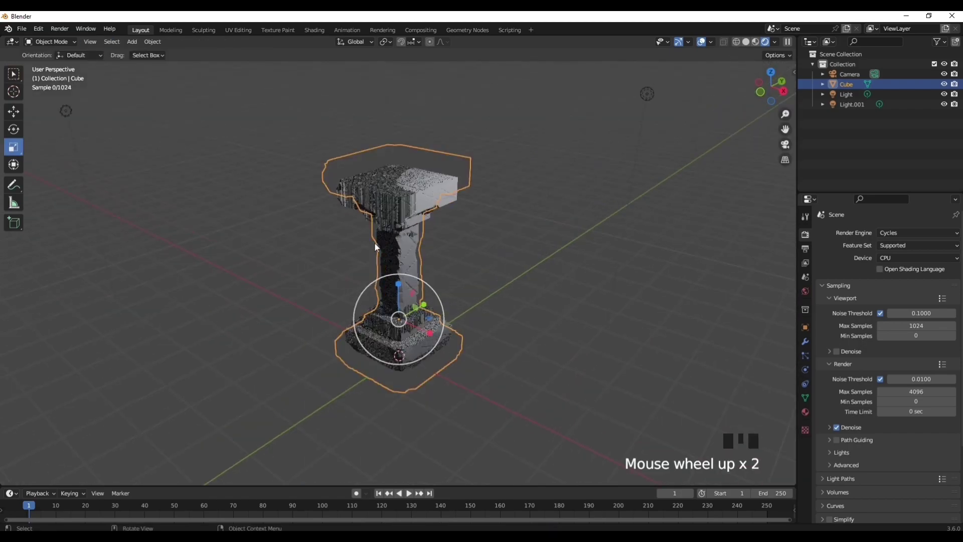
{"action": "key", "text": "Tab"}
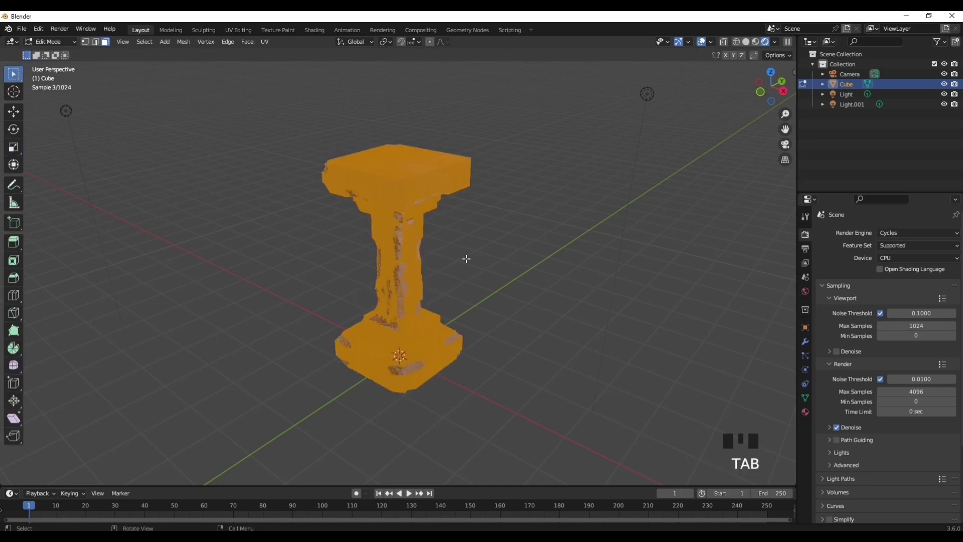
{"action": "key", "text": "u"}
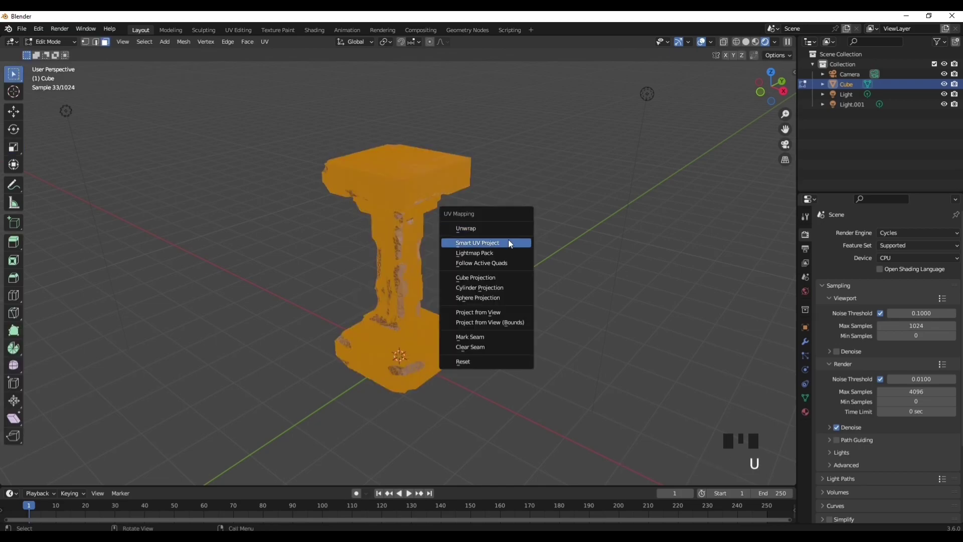
{"action": "left_click", "coordinate": [507, 240]}
{"action": "left_click", "coordinate": [460, 332]}
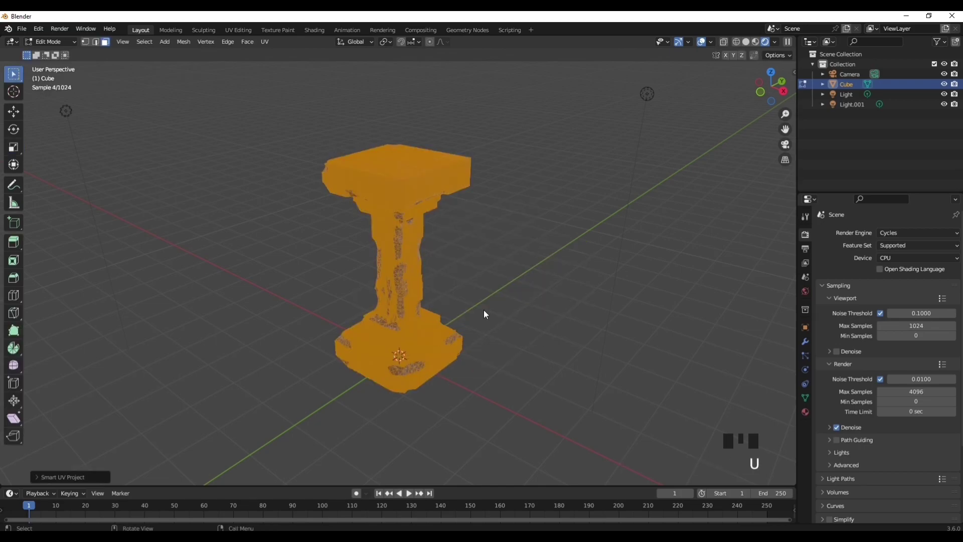
{"action": "key", "text": "Tab"}
Scale the pillar's entire UV layout in the UV Editing workspace to adjust the asphalt texture's size.
{"action": "middle_click_drag", "start_coordinate": [451, 364], "coordinate": [423, 243]}
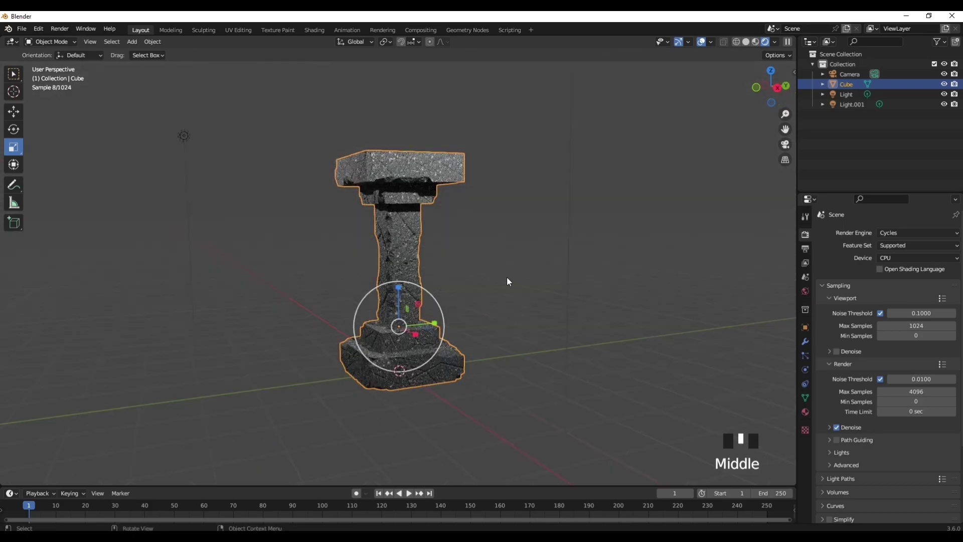
{"action": "middle_click_drag", "start_coordinate": [509, 280], "coordinate": [339, 247]}
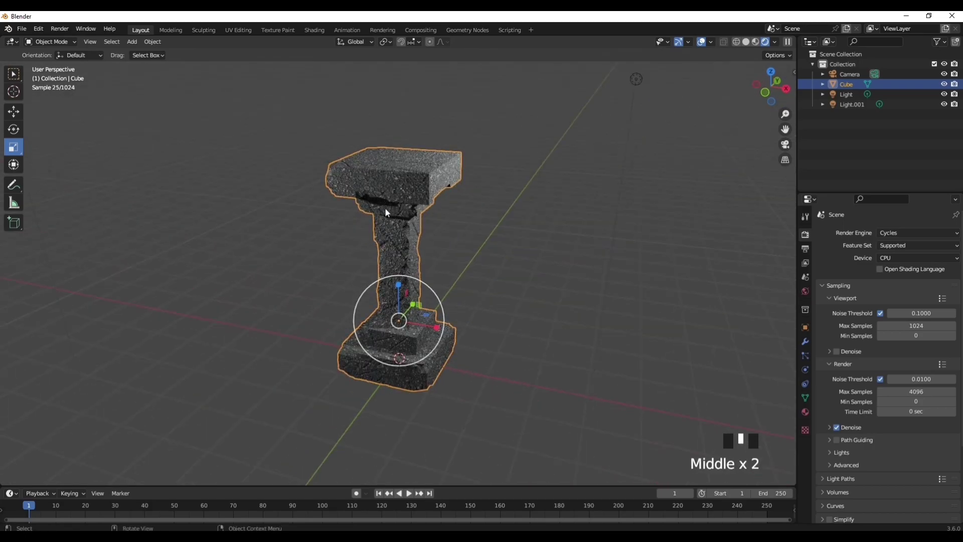
{"action": "middle_click_drag", "start_coordinate": [446, 337], "coordinate": [501, 288]}
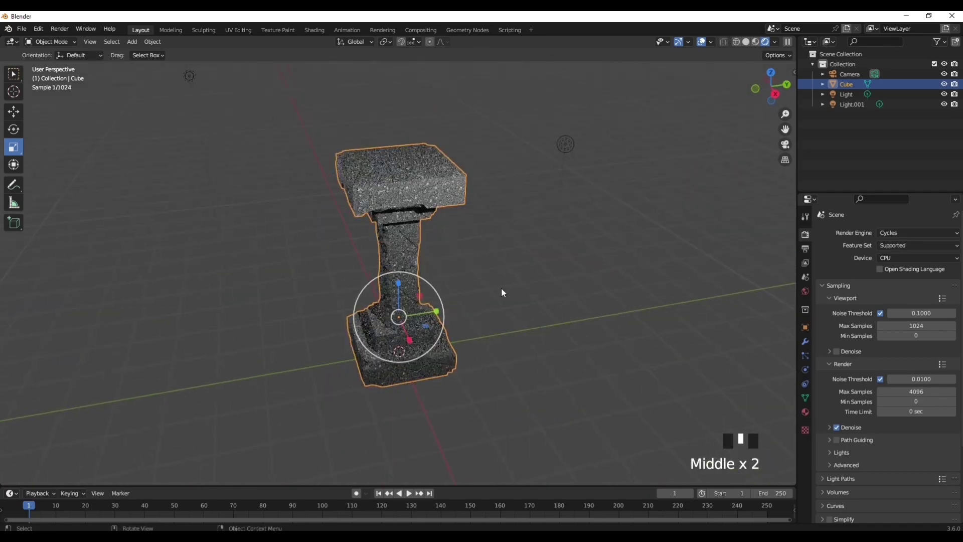
{"action": "middle_click_drag", "start_coordinate": [400, 268], "coordinate": [547, 248]}
{"action": "left_click", "coordinate": [475, 253]}
{"action": "left_click", "coordinate": [243, 31]}
{"action": "key", "text": "Tab"}
{"action": "key", "text": "Tab"}
{"action": "key", "text": "Tab"}
{"action": "scroll", "coordinate": [284, 308], "scroll_direction": "down", "scroll_amount": 4}
{"action": "key", "text": "a"}
{"action": "key", "text": "s"}
{"action": "left_click", "coordinate": [287, 309]}
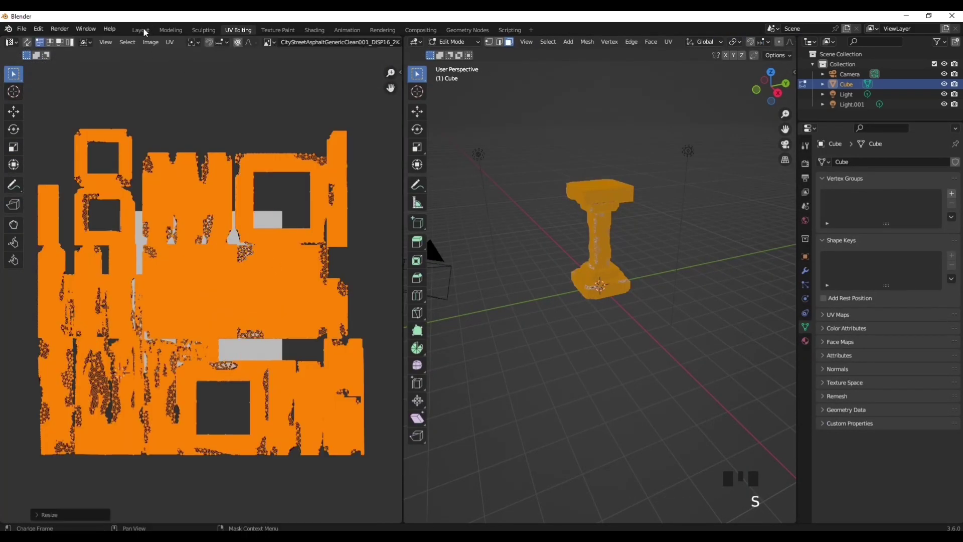
Return to the Layout workspace and examine the rescaled texture on the pillar from several sides.
{"action": "left_click", "coordinate": [142, 30]}
{"action": "middle_click_drag", "start_coordinate": [483, 303], "coordinate": [468, 393]}
{"action": "left_click", "coordinate": [468, 301]}
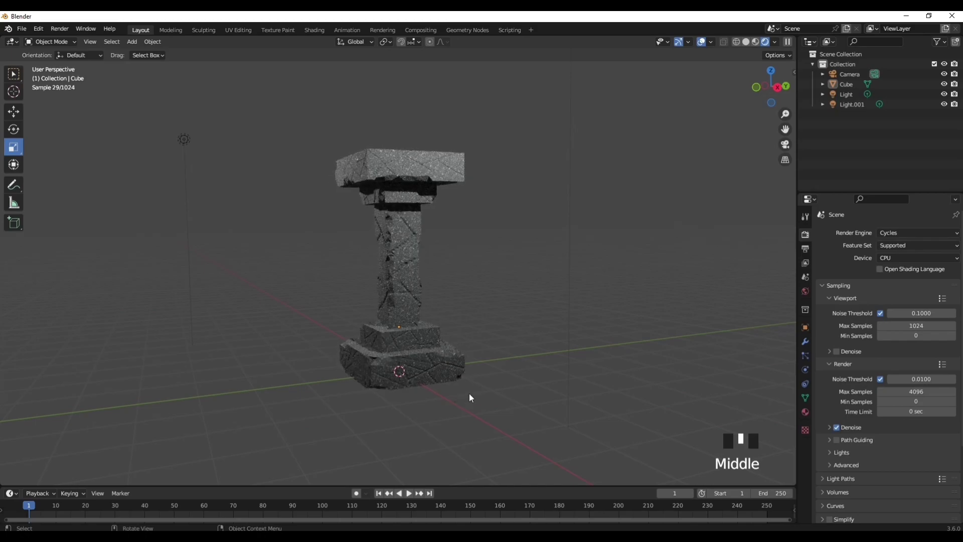
{"action": "scroll", "coordinate": [470, 393], "scroll_direction": "up", "scroll_amount": 1}
{"action": "scroll", "coordinate": [486, 397], "scroll_direction": "down", "scroll_amount": 3}
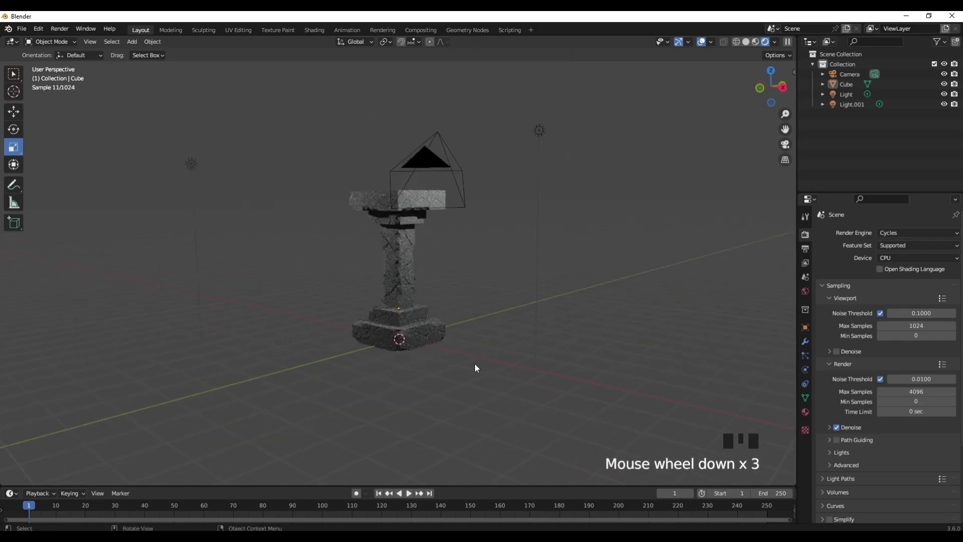
{"action": "left_click", "coordinate": [405, 323]}
{"action": "middle_click_drag", "start_coordinate": [405, 323], "coordinate": [488, 383]}
{"action": "left_click", "coordinate": [508, 293]}
{"action": "scroll", "coordinate": [488, 382], "scroll_direction": "up", "scroll_amount": 3}
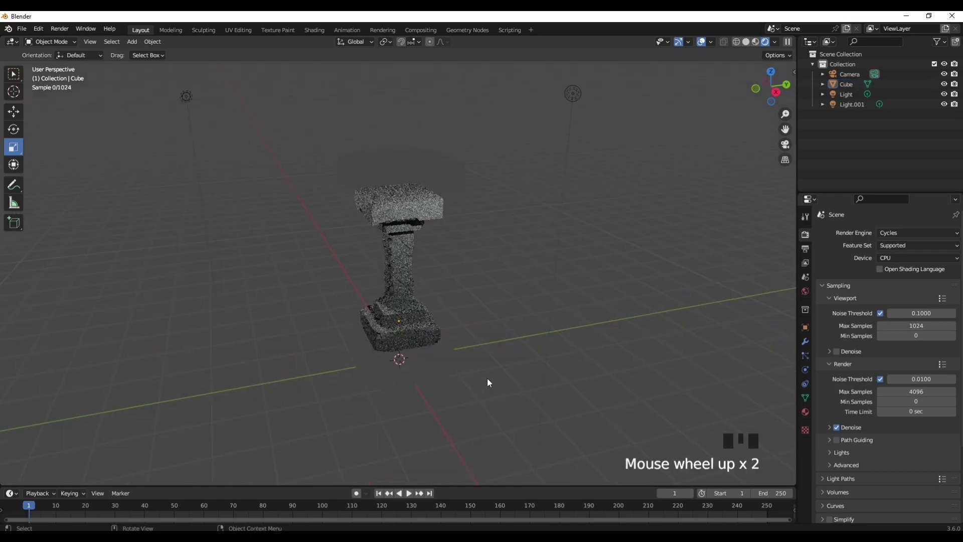
Duplicate the pillar and move the copy up along Z to stack it on the original.
{"action": "left_click", "coordinate": [376, 315]}
{"action": "scroll", "coordinate": [373, 312], "scroll_direction": "down", "scroll_amount": 4}
{"action": "right_click", "coordinate": [361, 291]}
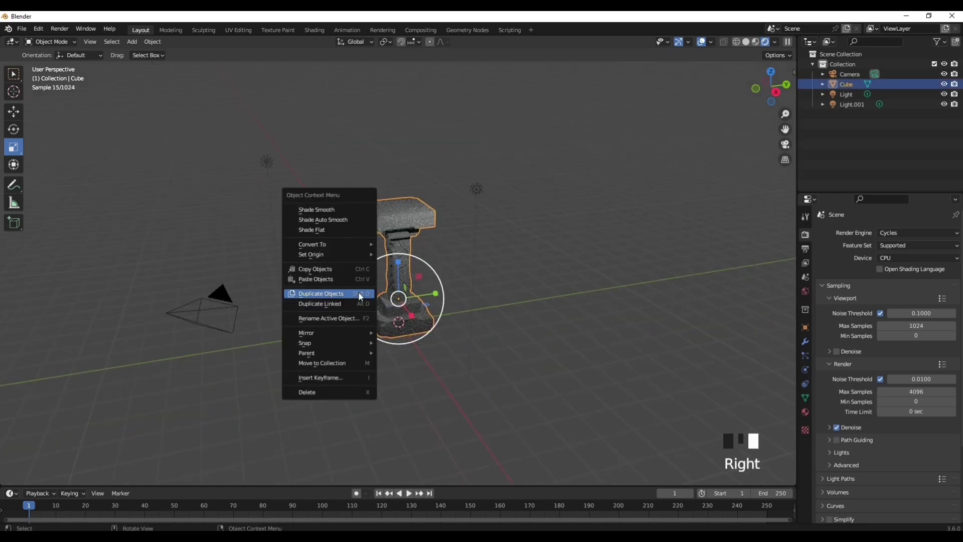
{"action": "left_click", "coordinate": [361, 291]}
{"action": "key", "text": "g"}
{"action": "key", "text": "z"}
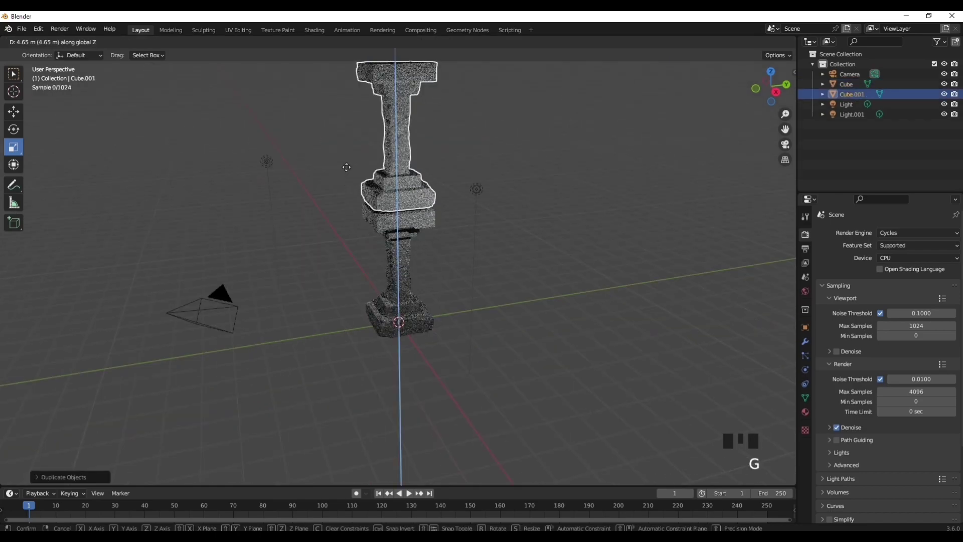
{"action": "left_click", "coordinate": [481, 159]}
{"action": "left_click", "coordinate": [481, 159]}
Adjust the upper pillar's height along Z so that its base rests on the lower capital.
{"action": "left_click", "coordinate": [398, 257]}
{"action": "left_click", "coordinate": [401, 205]}
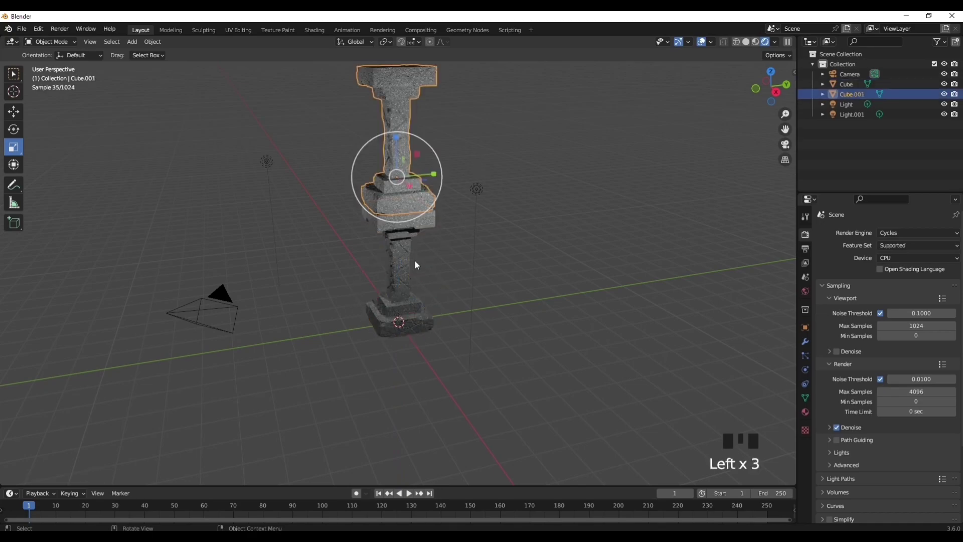
{"action": "key", "text": "g"}
{"action": "key", "text": "z"}
{"action": "left_click", "coordinate": [415, 258]}
{"action": "left_click", "coordinate": [450, 196]}
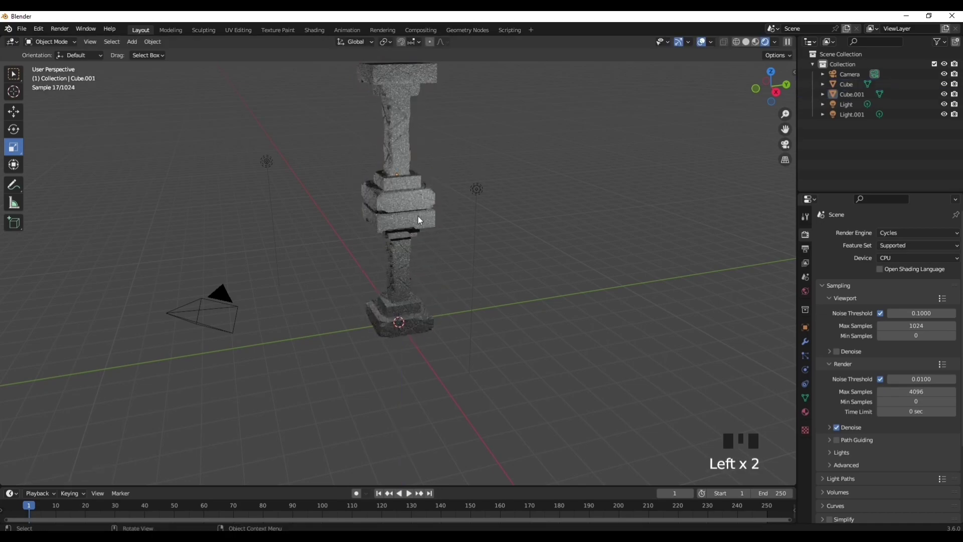
Duplicate both stacked pillars together and place the copied column beside the first one.
{"action": "left_click", "coordinate": [404, 201]}
{"action": "left_click", "coordinate": [404, 222], "text": "shift"}
{"action": "right_click", "coordinate": [323, 214]}
{"action": "left_click", "coordinate": [313, 217]}
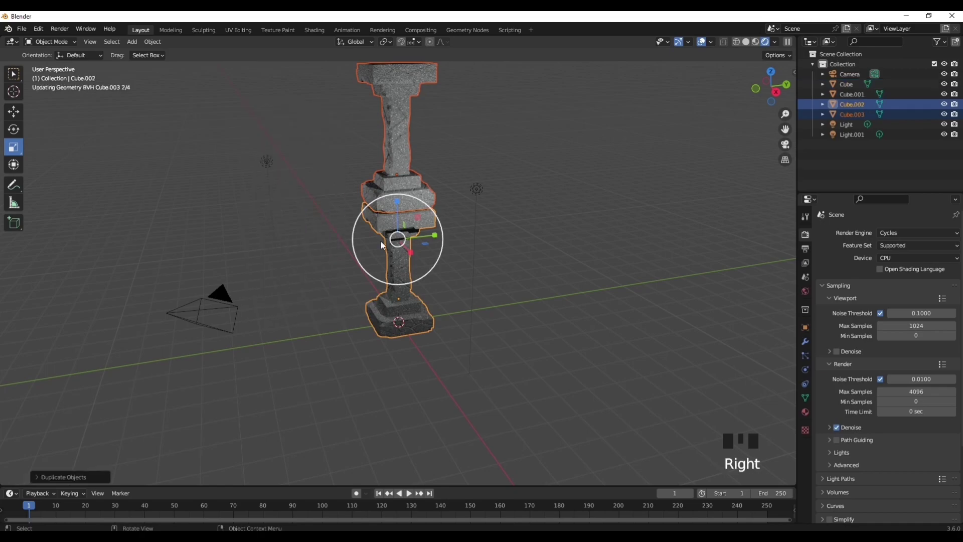
{"action": "scroll", "coordinate": [389, 251], "scroll_direction": "down", "scroll_amount": 3}
{"action": "key", "text": "g"}
{"action": "left_click", "coordinate": [526, 284]}
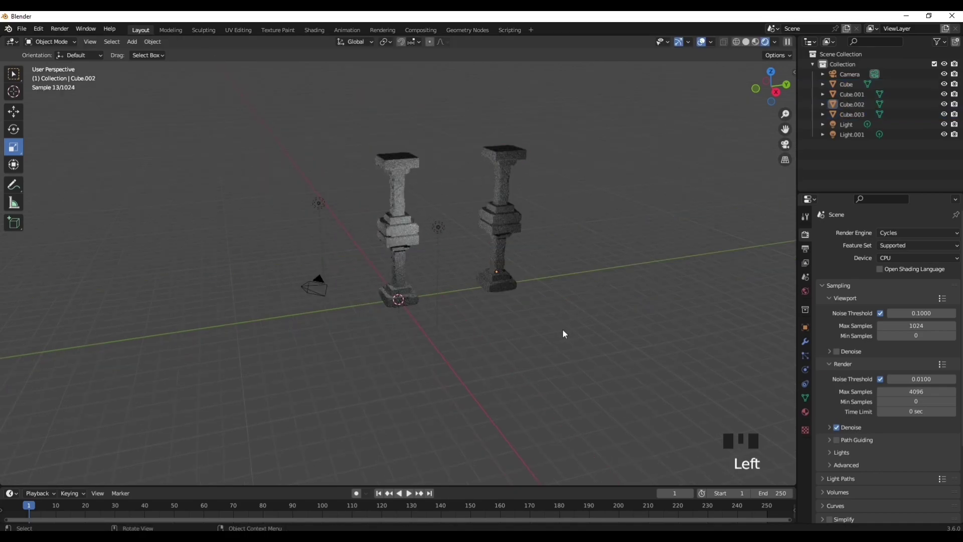
Duplicate all four pillar pieces and move the copies up along Z onto the two columns.
{"action": "left_click", "coordinate": [395, 222]}
{"action": "left_click_drag", "start_coordinate": [487, 239], "coordinate": [486, 241], "text": "shift"}
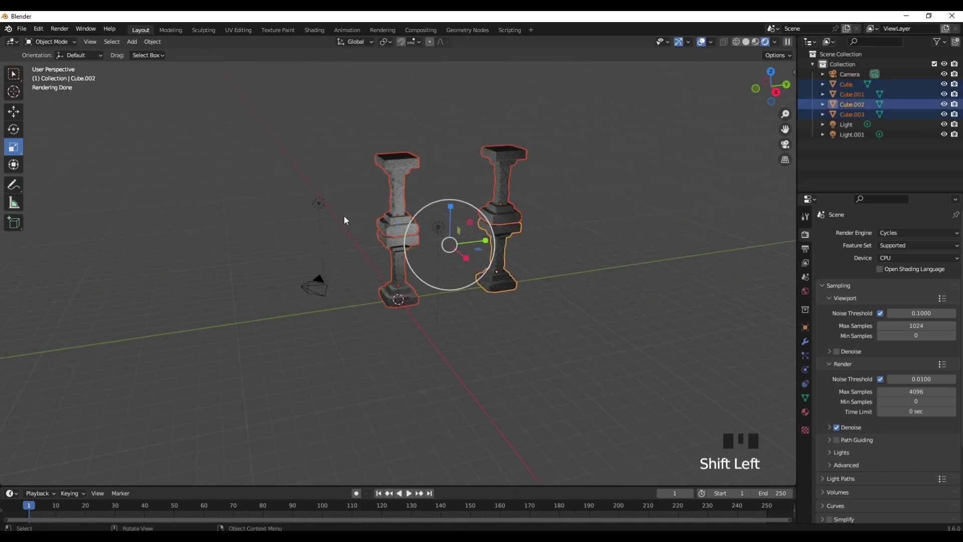
{"action": "right_click", "coordinate": [344, 215]}
{"action": "left_click", "coordinate": [344, 215]}
{"action": "key", "text": "g"}
{"action": "key", "text": "z"}
{"action": "left_click", "coordinate": [352, 55]}
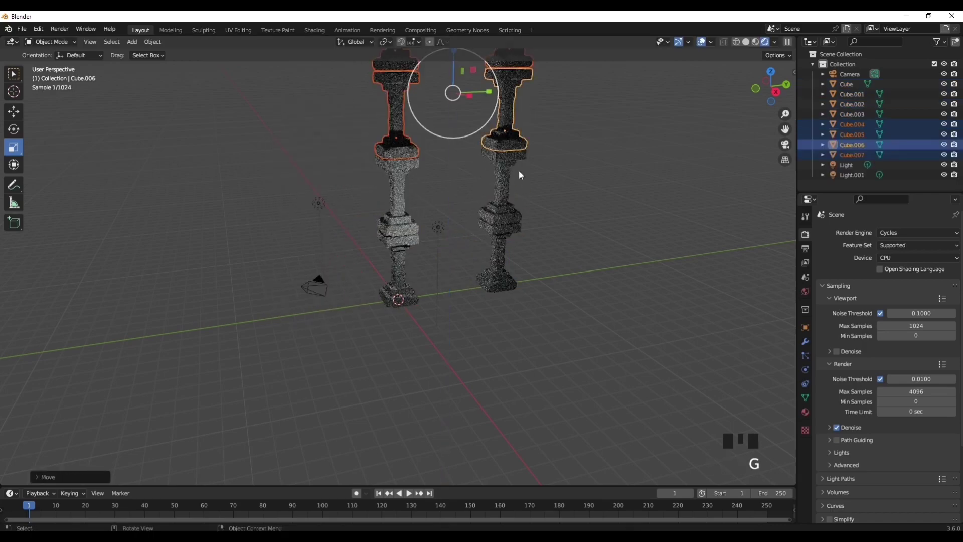
Delete all the duplicated pillars, keeping only the original one.
{"action": "left_click", "coordinate": [552, 284]}
{"action": "middle_click_drag", "start_coordinate": [524, 257], "coordinate": [515, 245]}
{"action": "scroll", "coordinate": [515, 245], "scroll_direction": "down", "scroll_amount": 3}
{"action": "left_click_drag", "start_coordinate": [377, 131], "coordinate": [478, 208]}
{"action": "key", "text": "x"}
{"action": "left_click", "coordinate": [478, 207]}
{"action": "scroll", "coordinate": [527, 261], "scroll_direction": "up", "scroll_amount": 3}
{"action": "left_click_drag", "start_coordinate": [541, 237], "coordinate": [576, 275]}
{"action": "key", "text": "x"}
{"action": "left_click", "coordinate": [576, 273]}
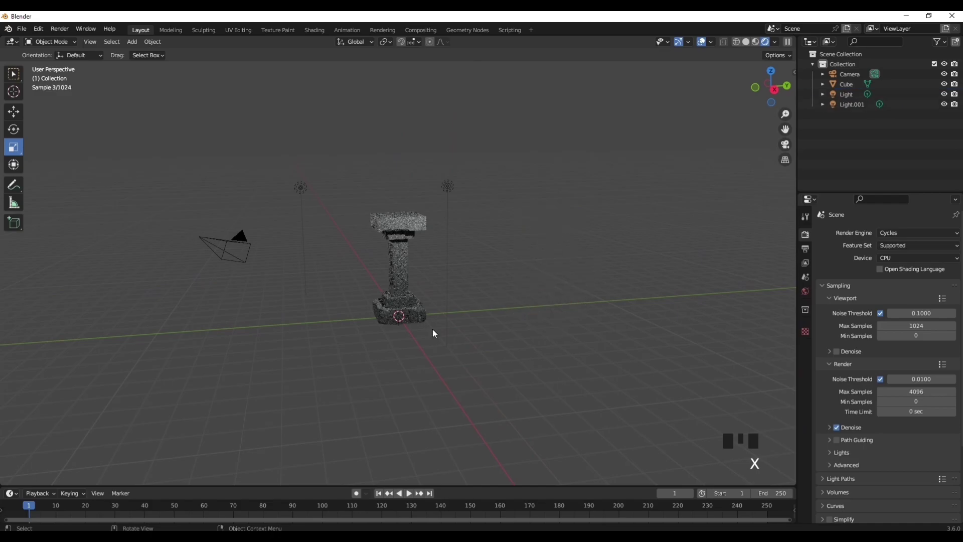
Examine the textured pillar up close from above and below.
{"action": "scroll", "coordinate": [474, 365], "scroll_direction": "up", "scroll_amount": 2}
{"action": "left_click", "coordinate": [441, 351]}
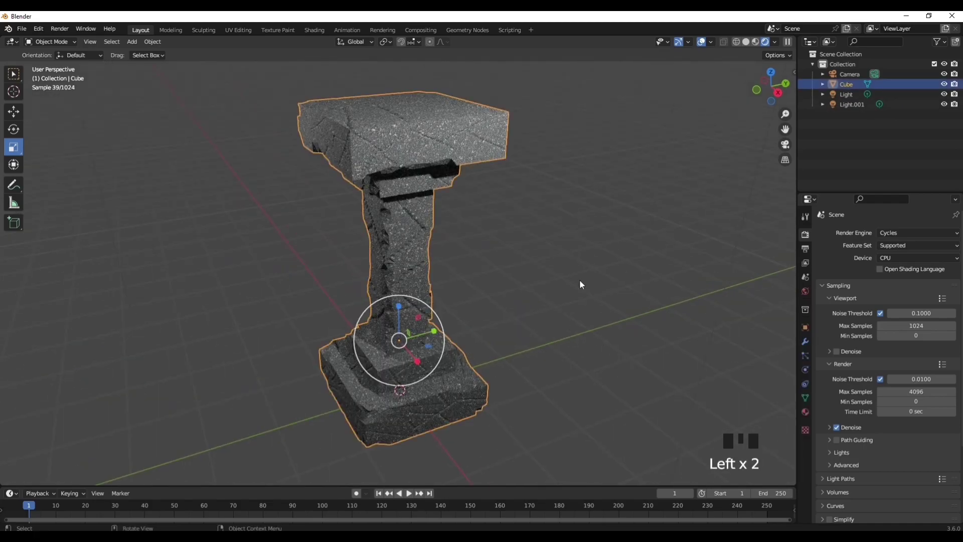
{"action": "middle_click_drag", "start_coordinate": [581, 285], "coordinate": [596, 275]}
{"action": "left_click", "coordinate": [591, 273]}
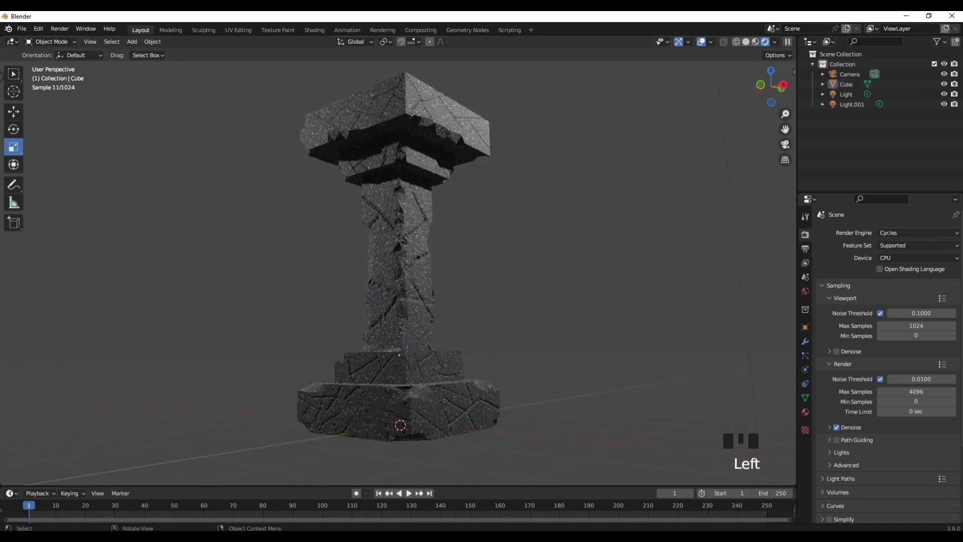